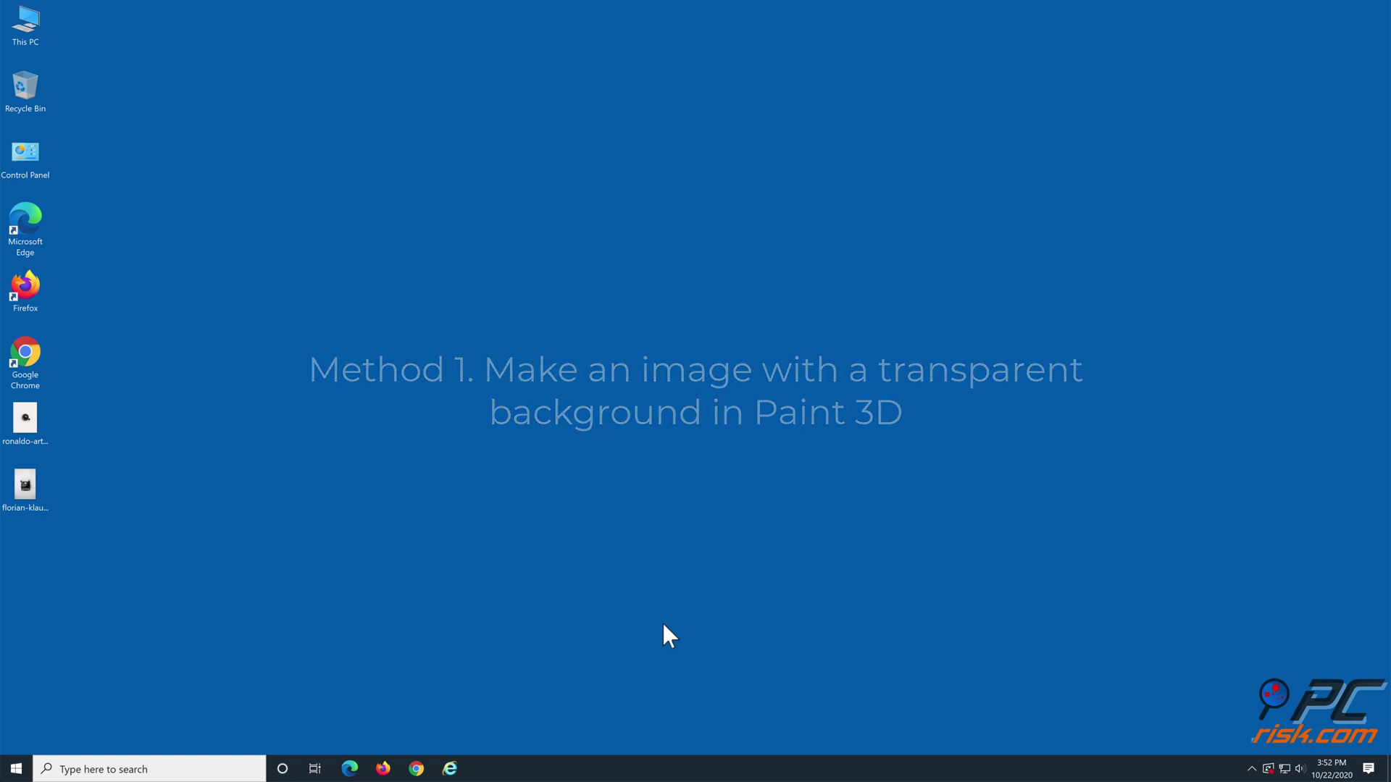
- Open the coffee mug photo from the desktop in Paint 3D using Open with
right_click(28, 416)
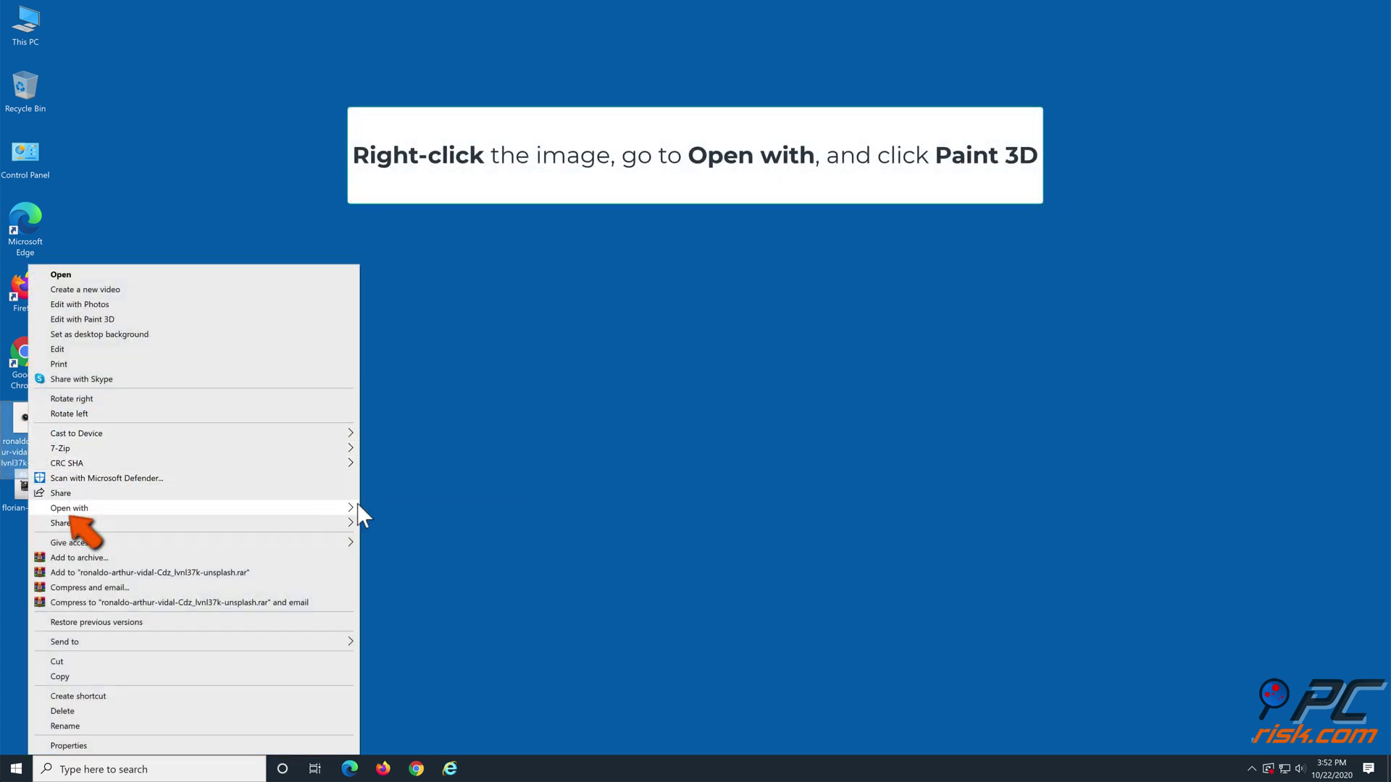
mouse_move(70, 507)
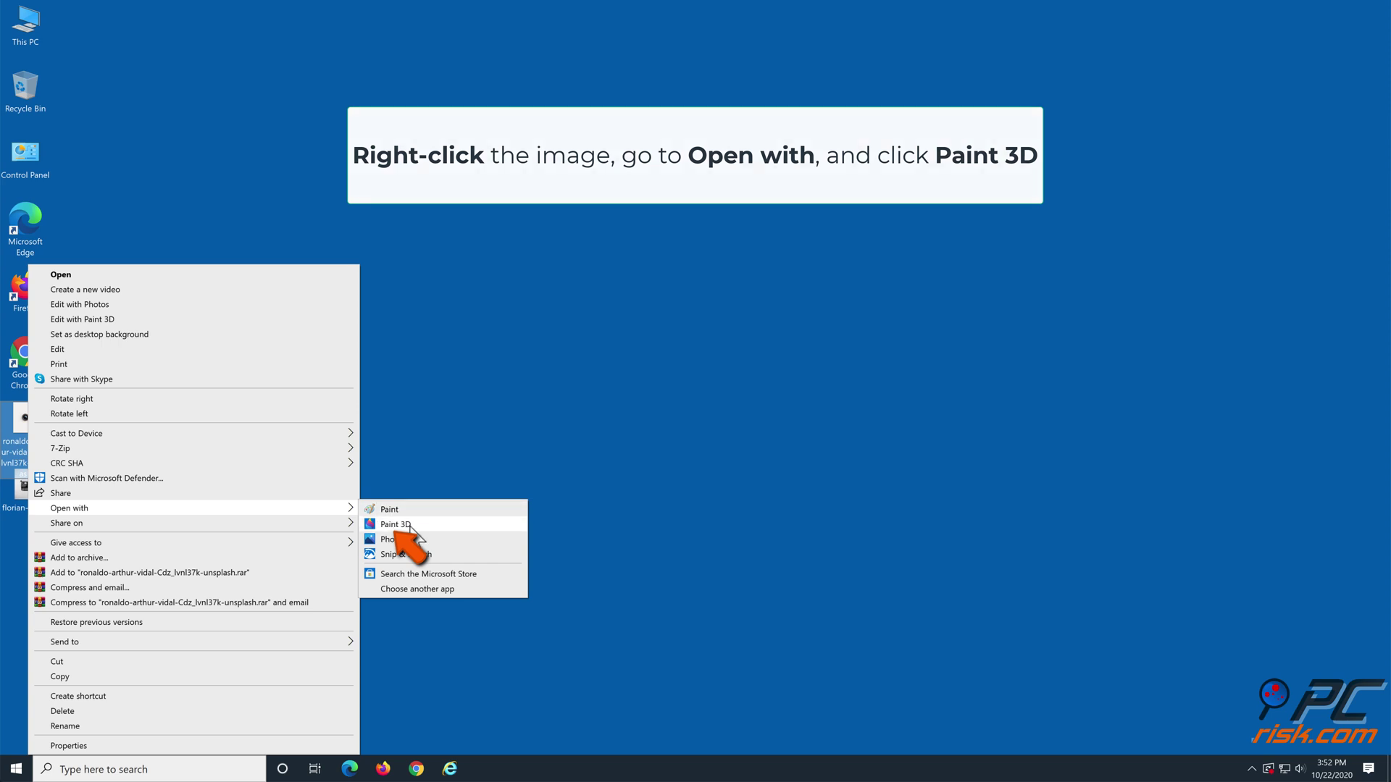
left_click(395, 523)
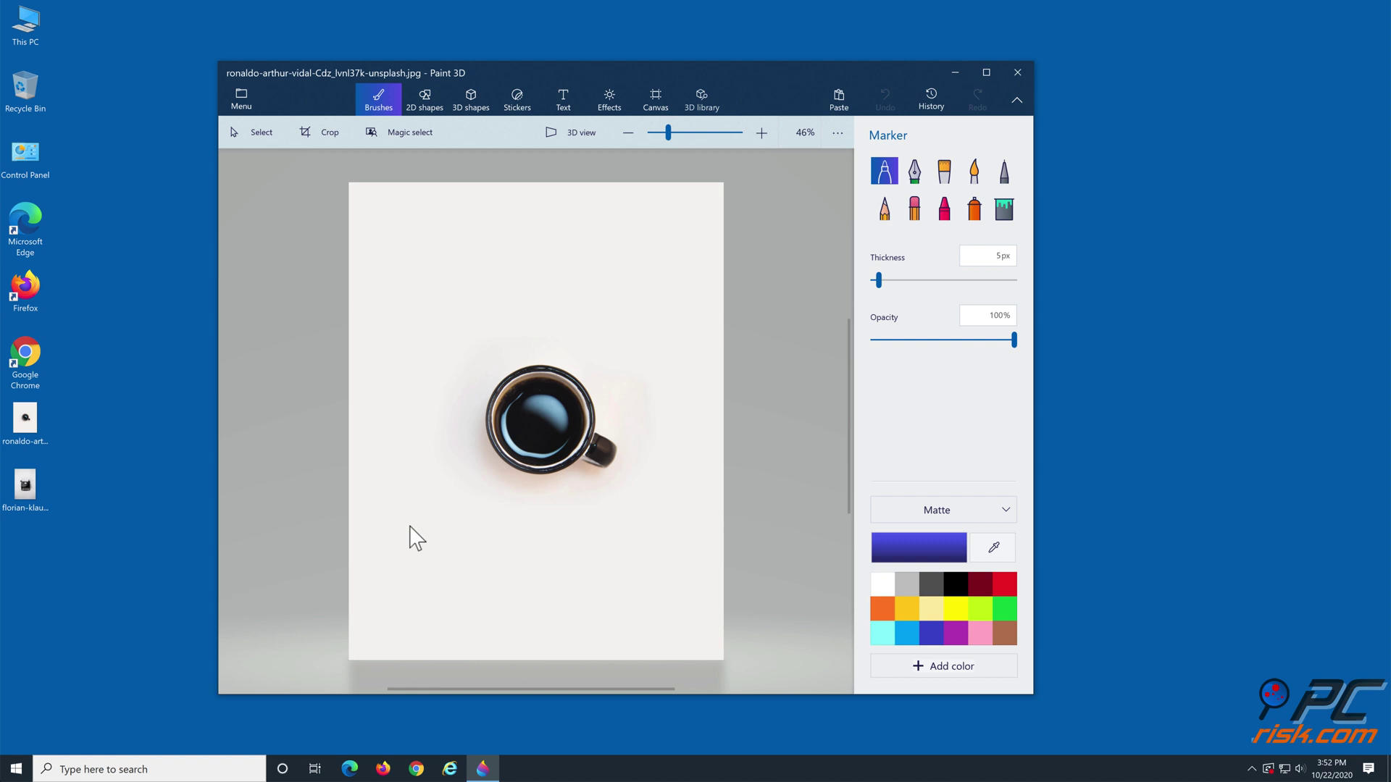
- Cut out the mug with Magic select, fitting the selection box tightly around it
left_click(419, 139)
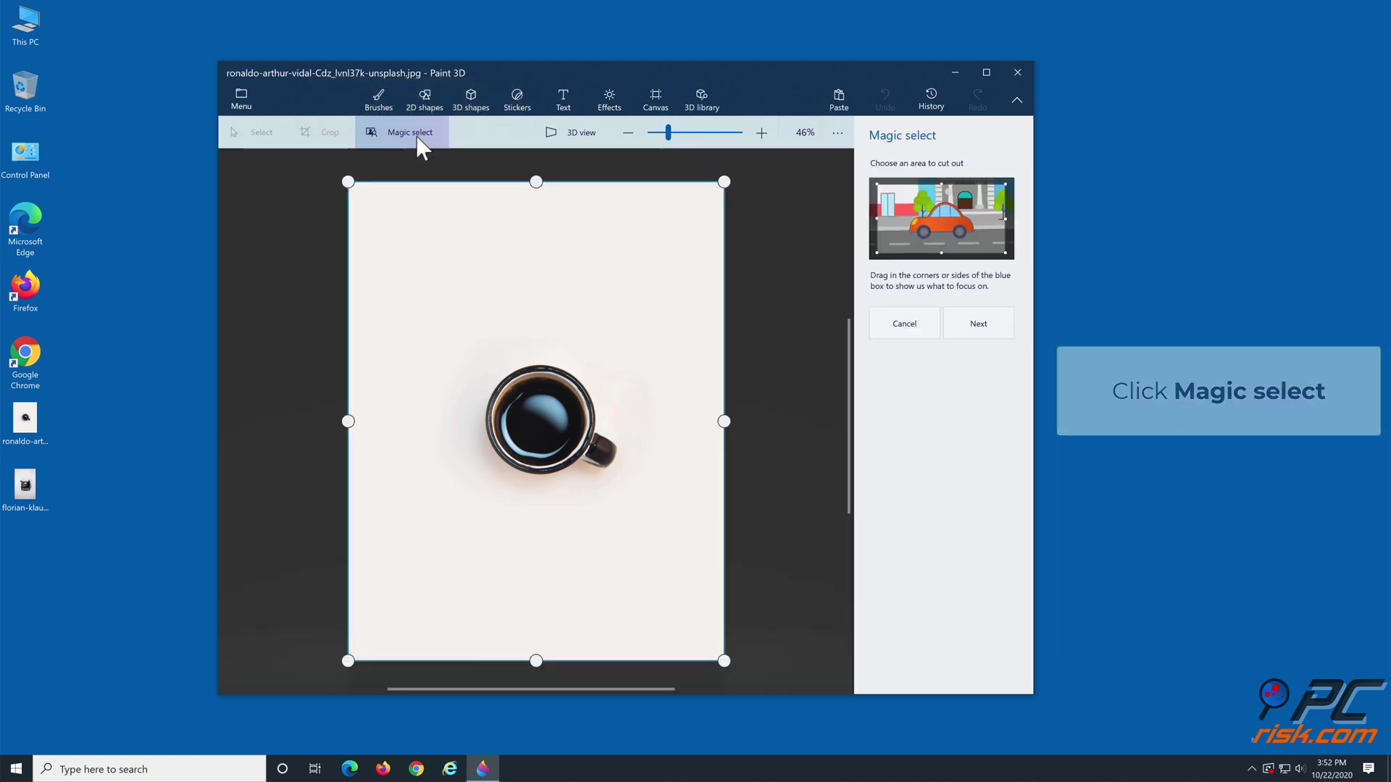
left_click_drag(347, 182, 478, 354)
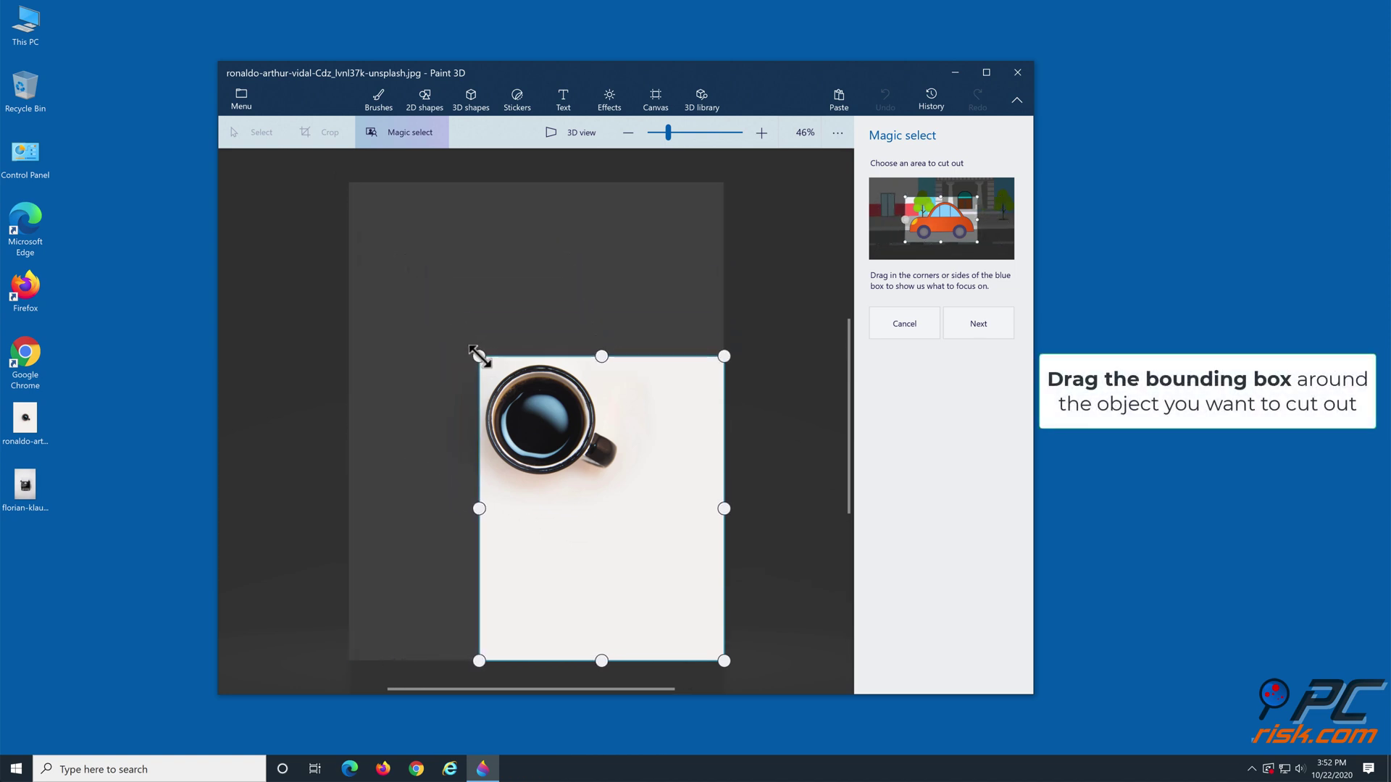
left_click_drag(717, 654, 618, 481)
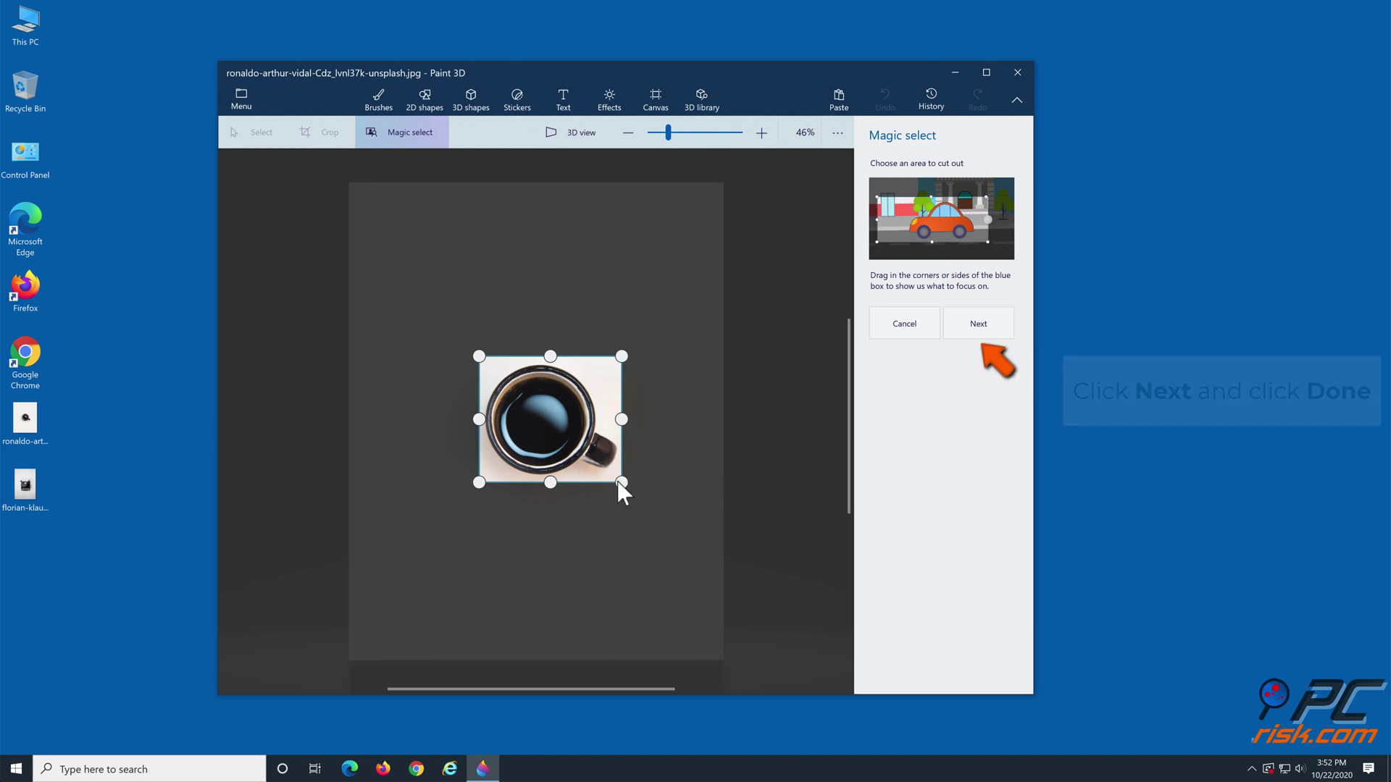
left_click(982, 326)
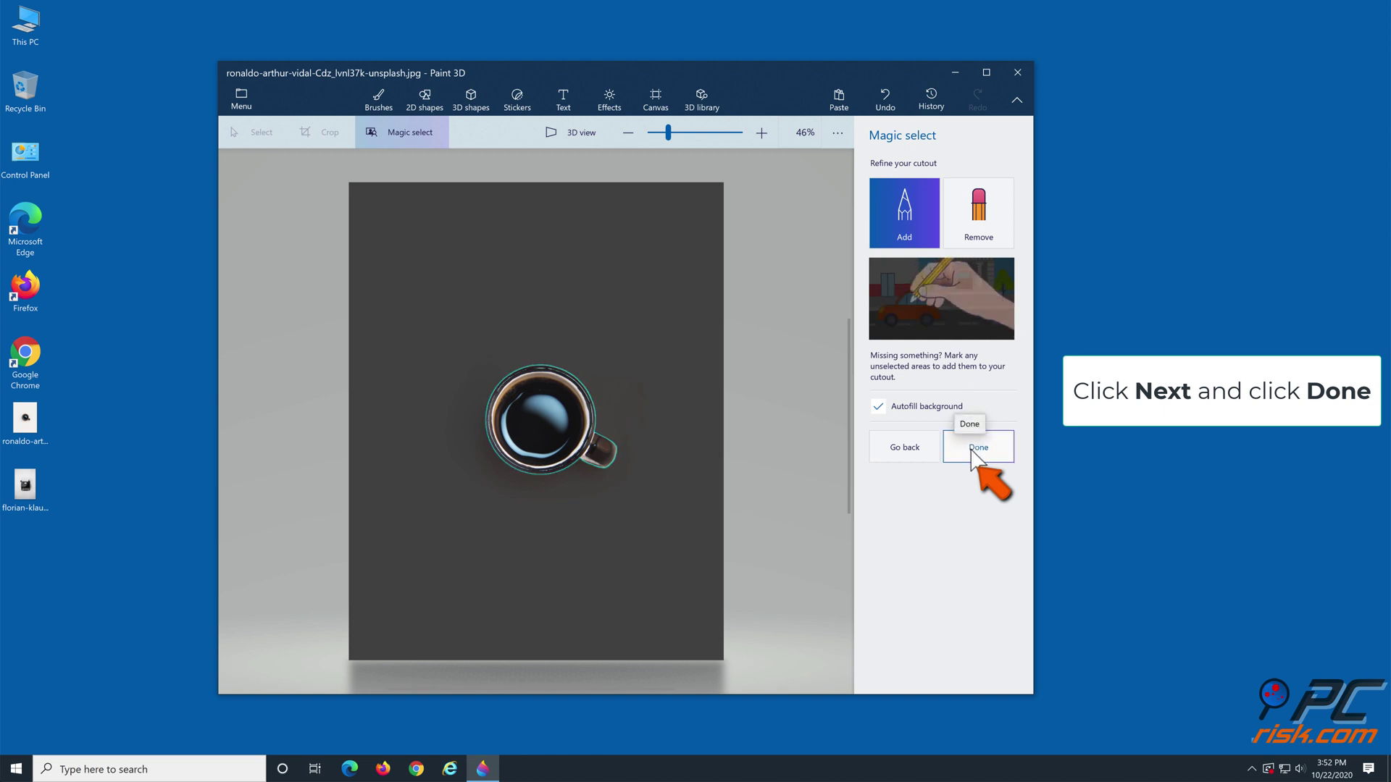
left_click(971, 455)
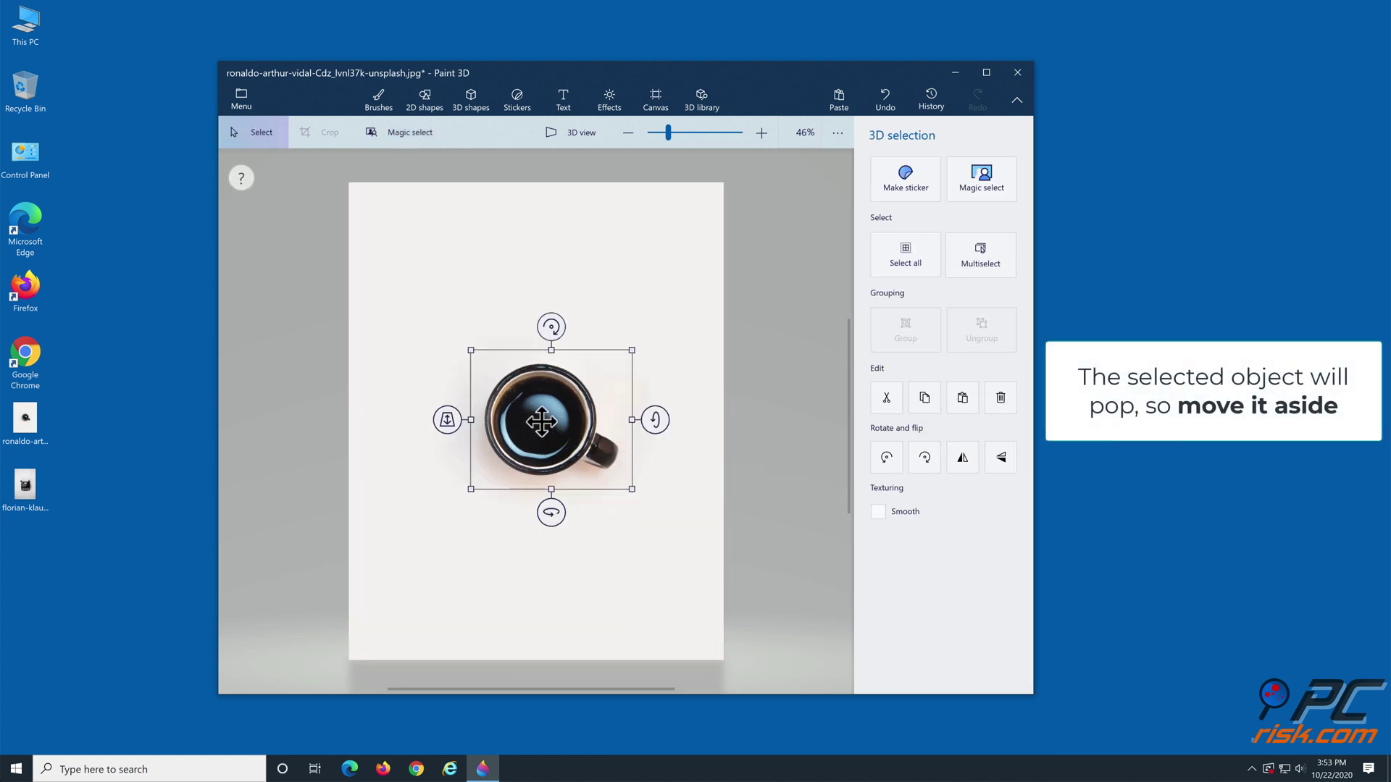
- Move the cut-out mug left of the canvas and select the whole background for deletion
left_click_drag(541, 422, 273, 437)
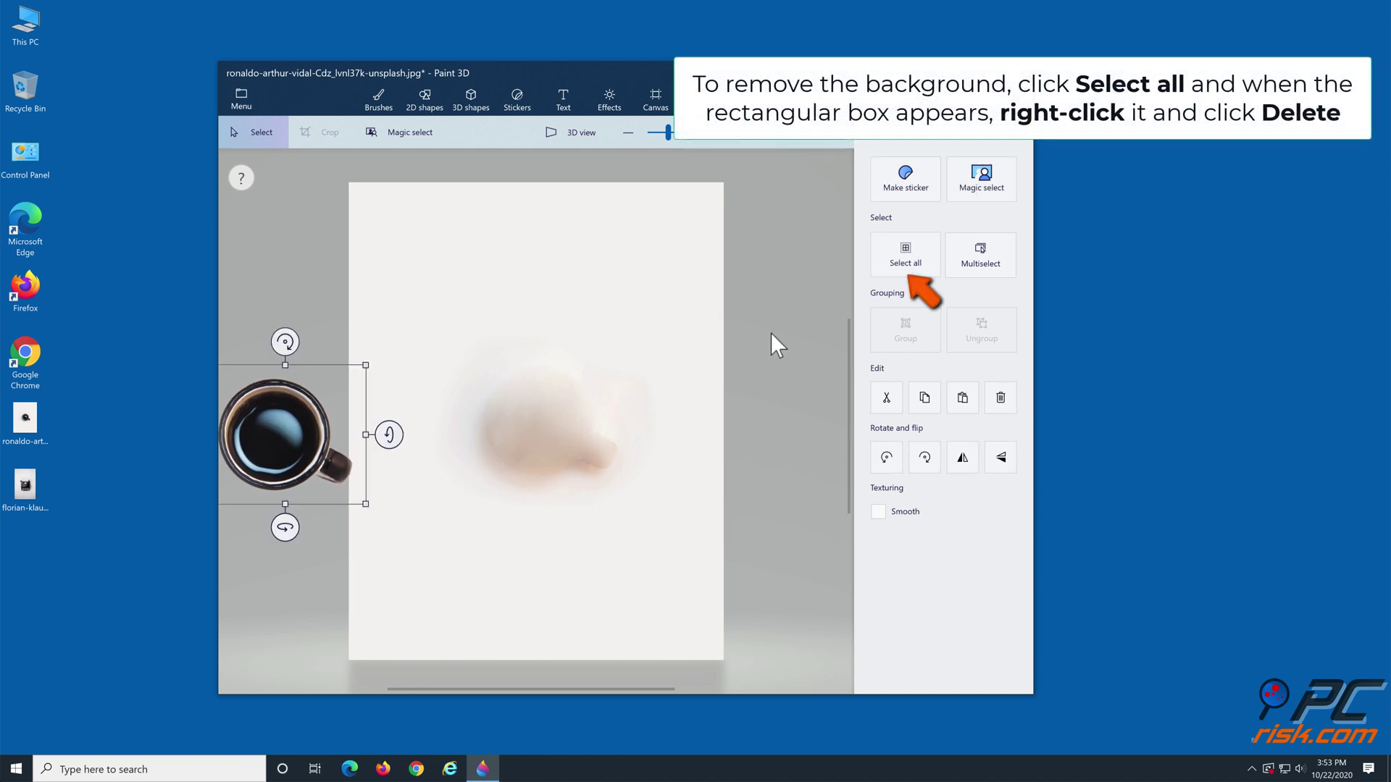
left_click(906, 255)
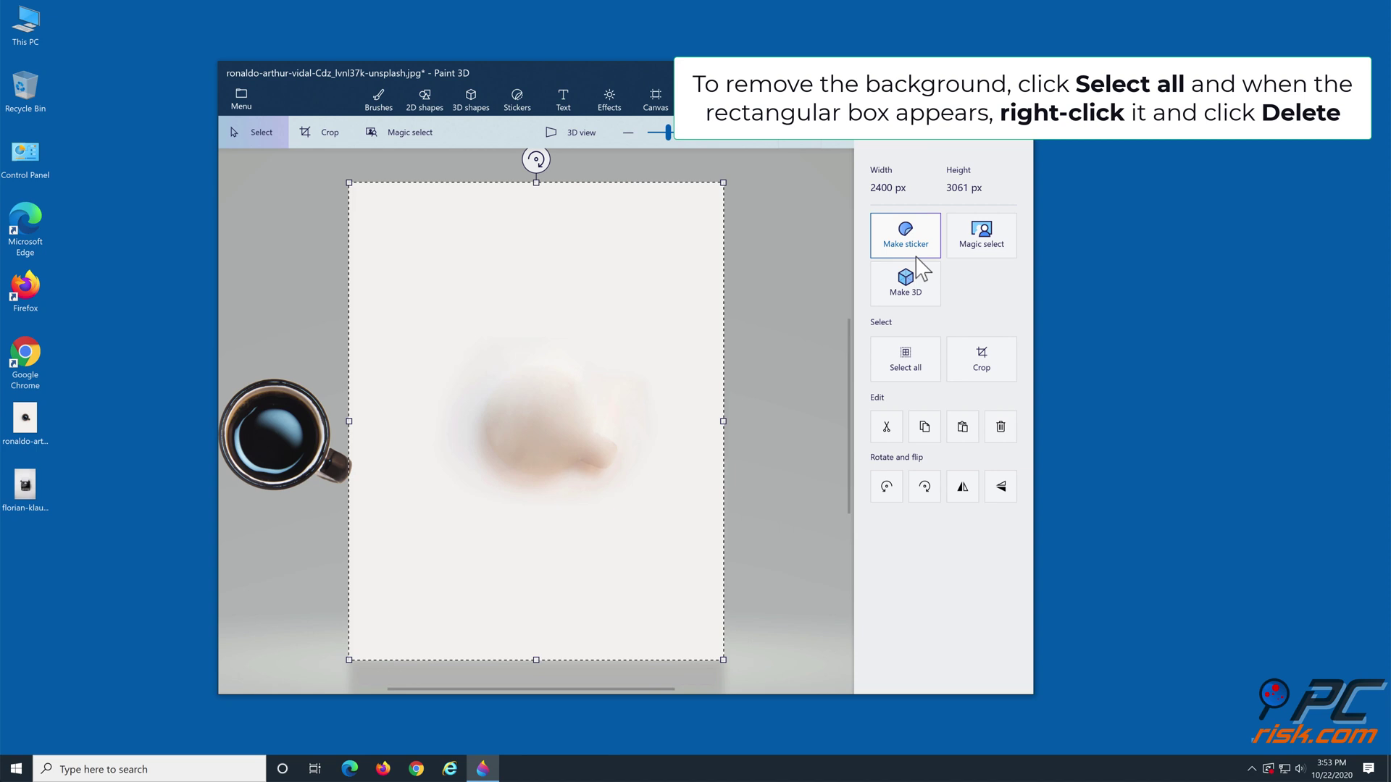
right_click(525, 323)
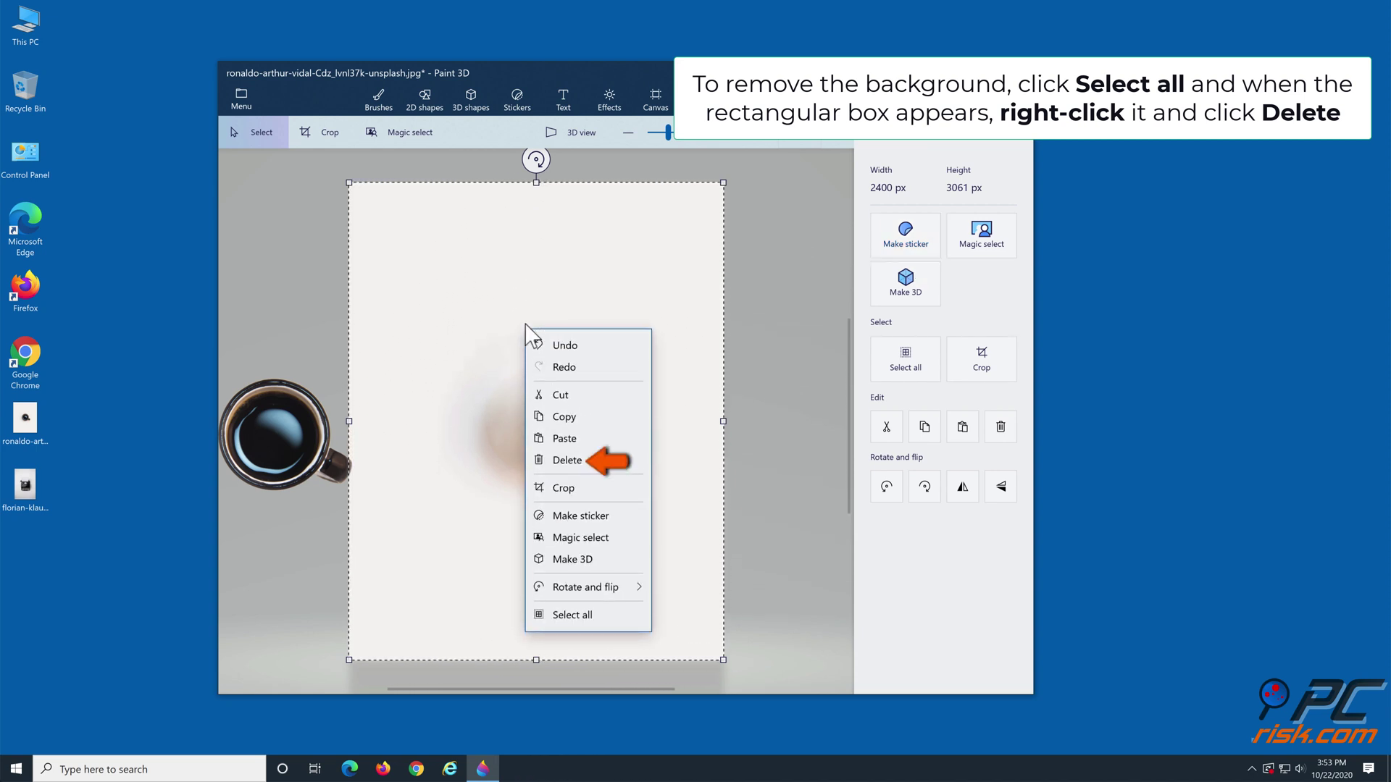
- Delete the background to leave a white canvas, then move the mug back to its centre
left_click(569, 463)
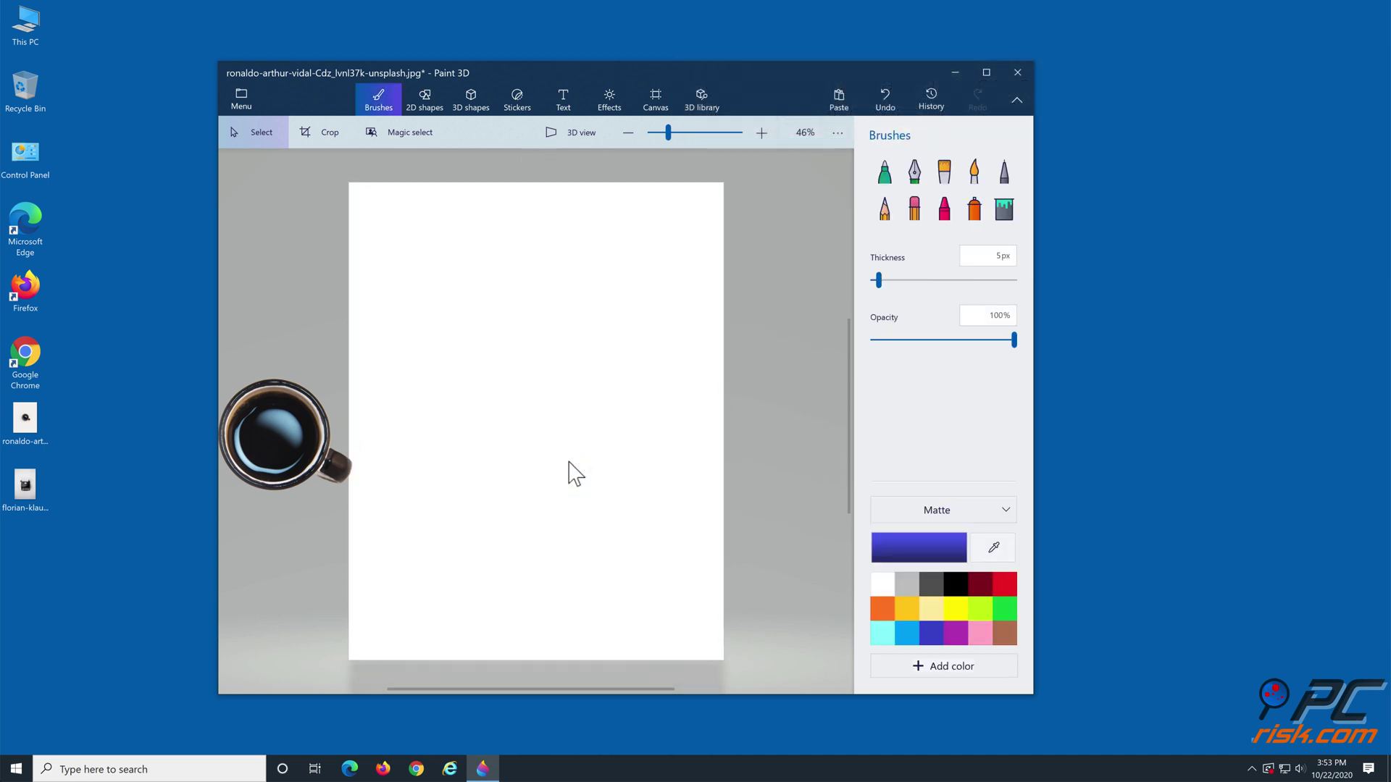
left_click(269, 431)
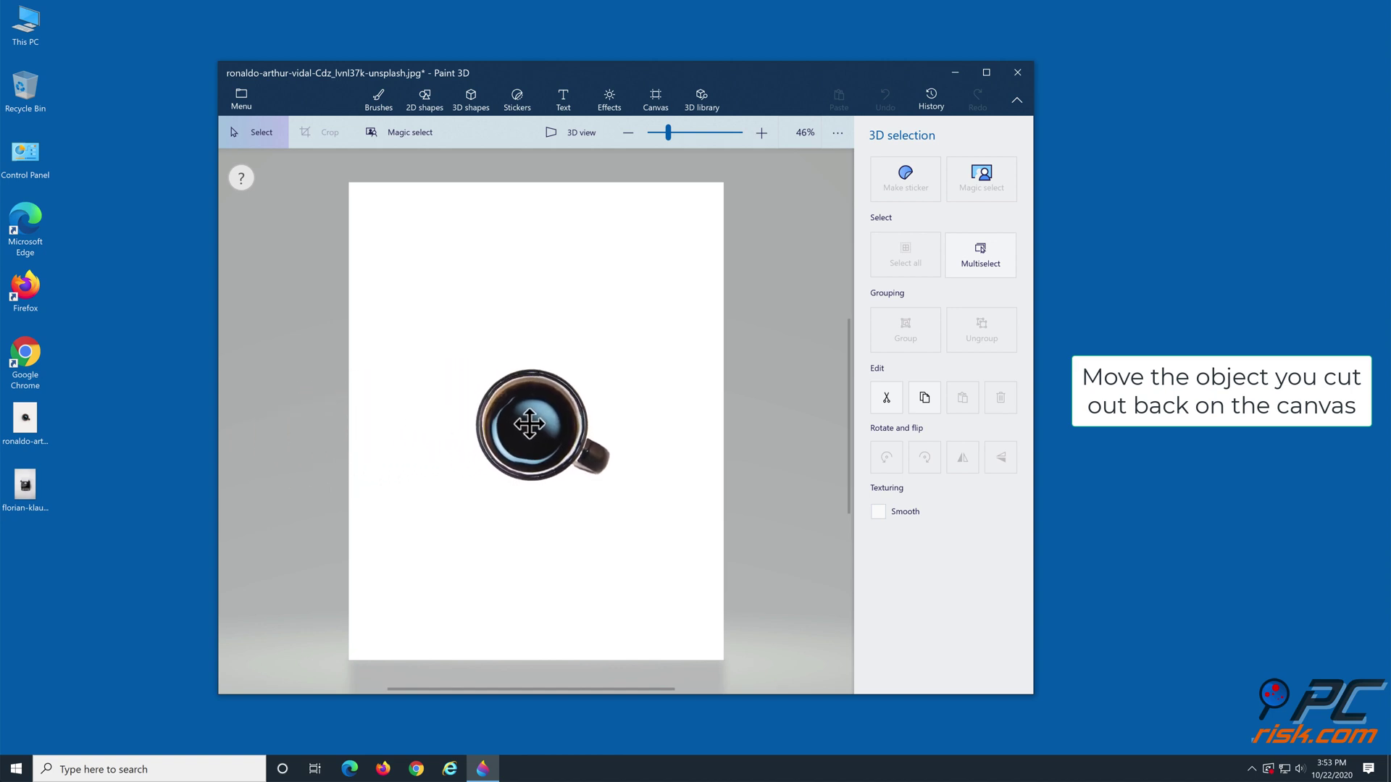
left_click_drag(269, 435, 532, 425)
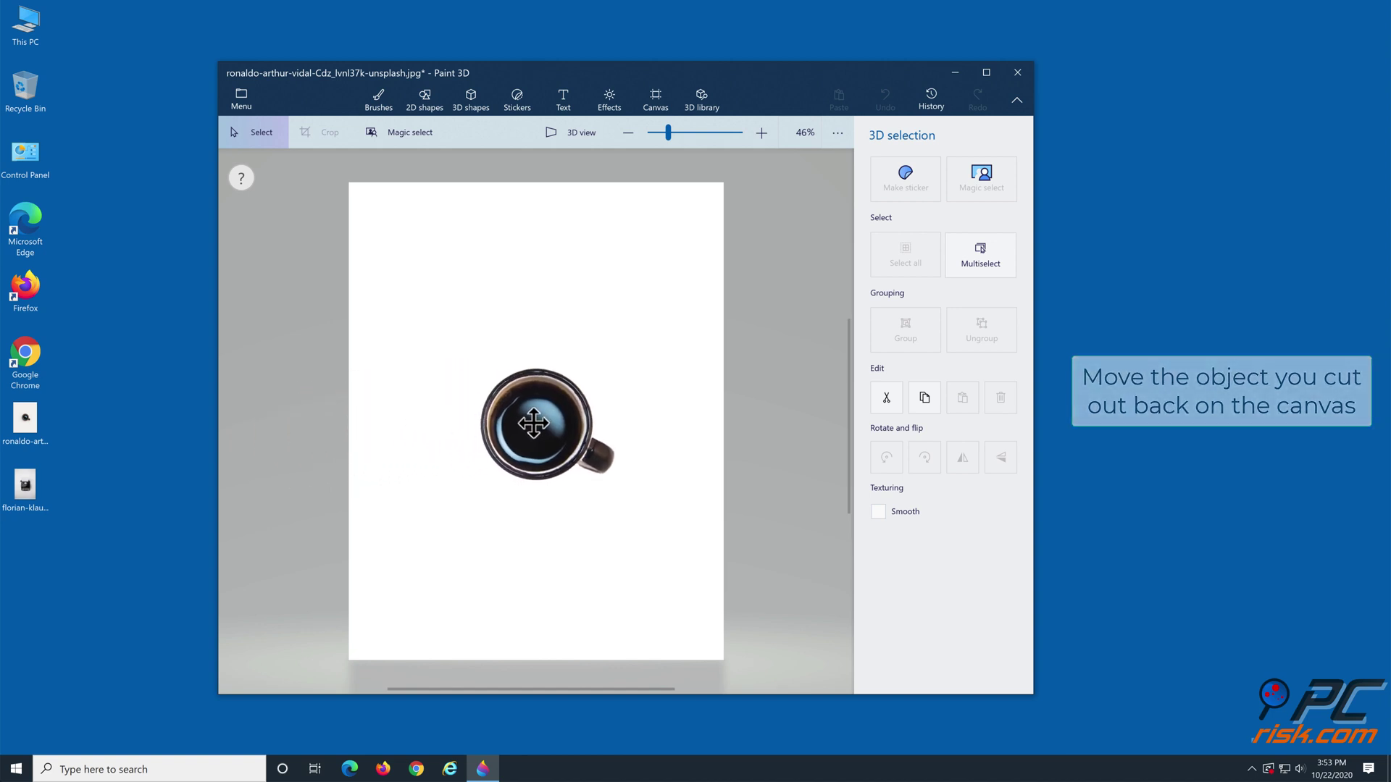
left_click(766, 425)
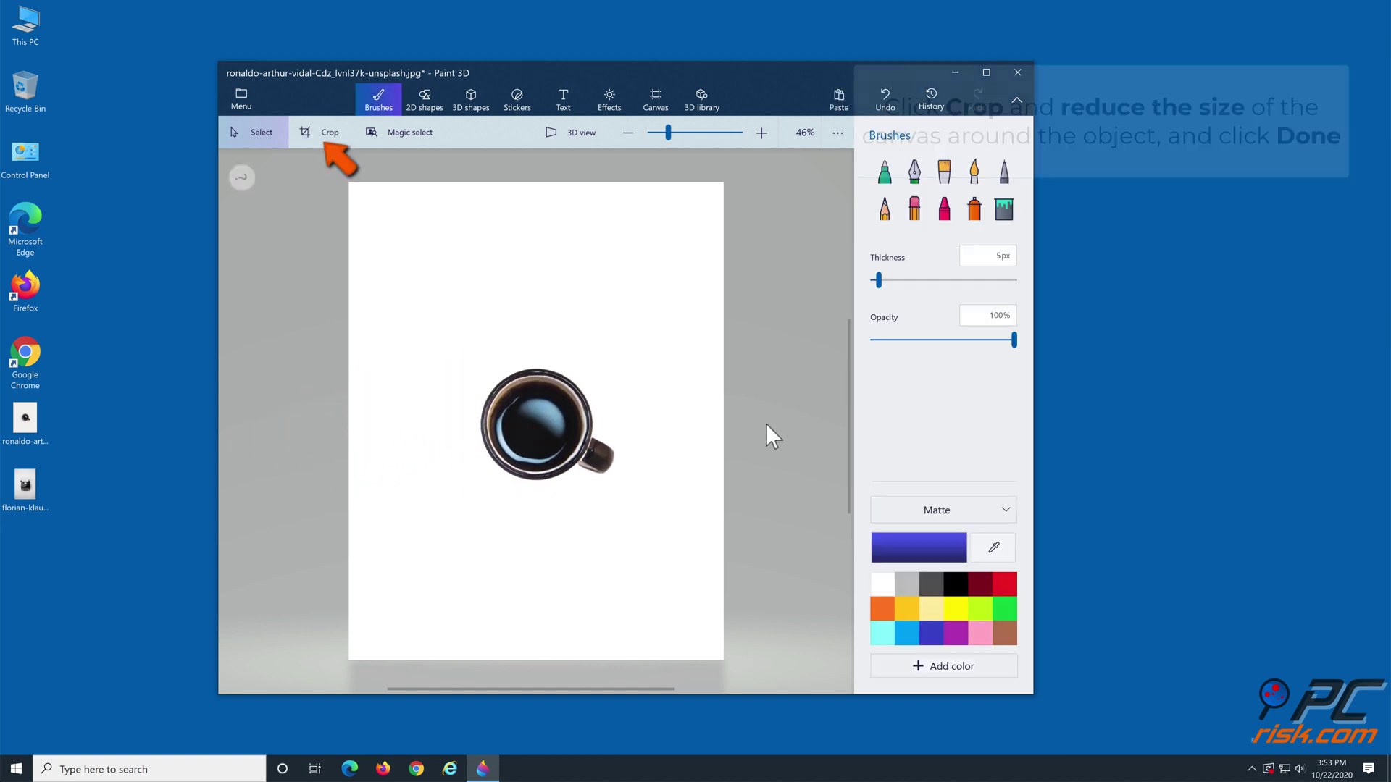
- Crop the canvas tightly around the mug and nudge the mug to sit centred
left_click(332, 135)
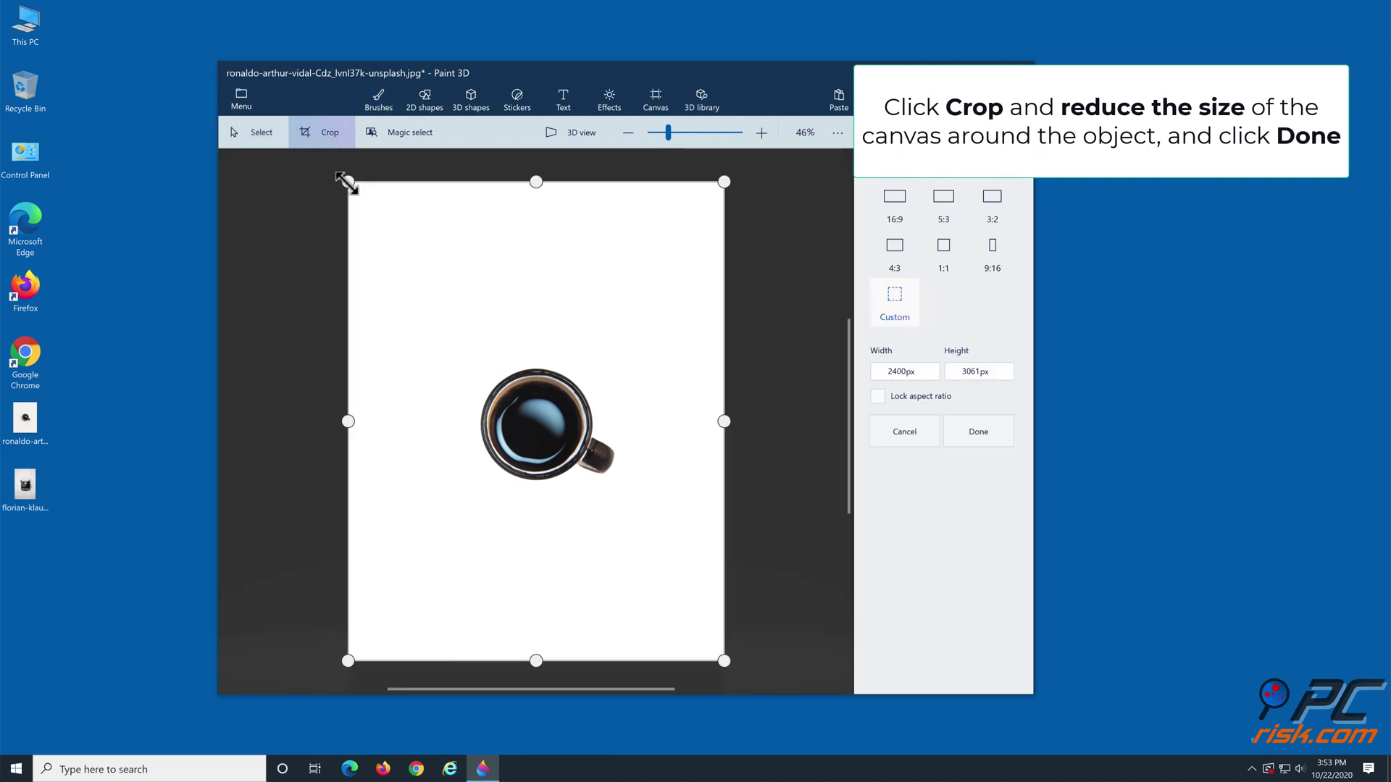
left_click_drag(347, 182, 468, 358)
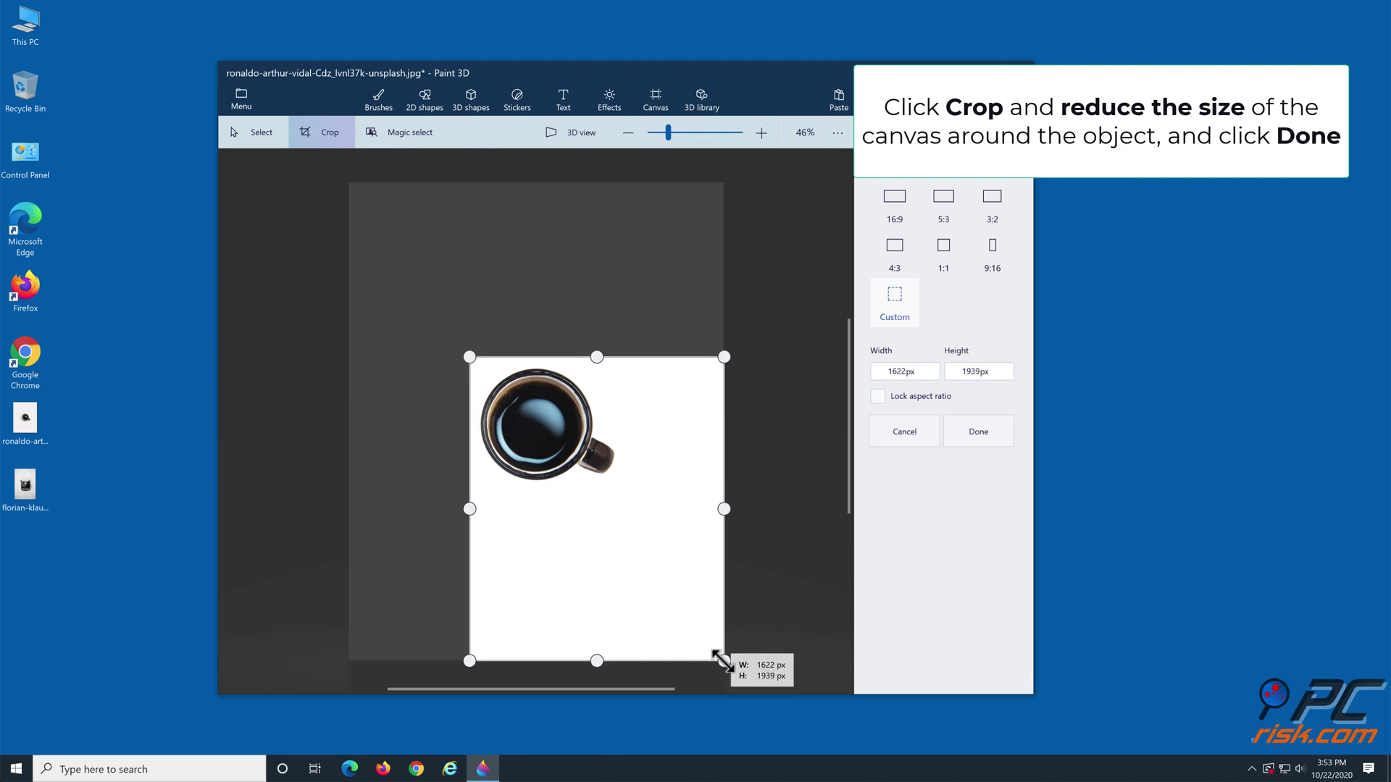
left_click_drag(723, 660, 621, 493)
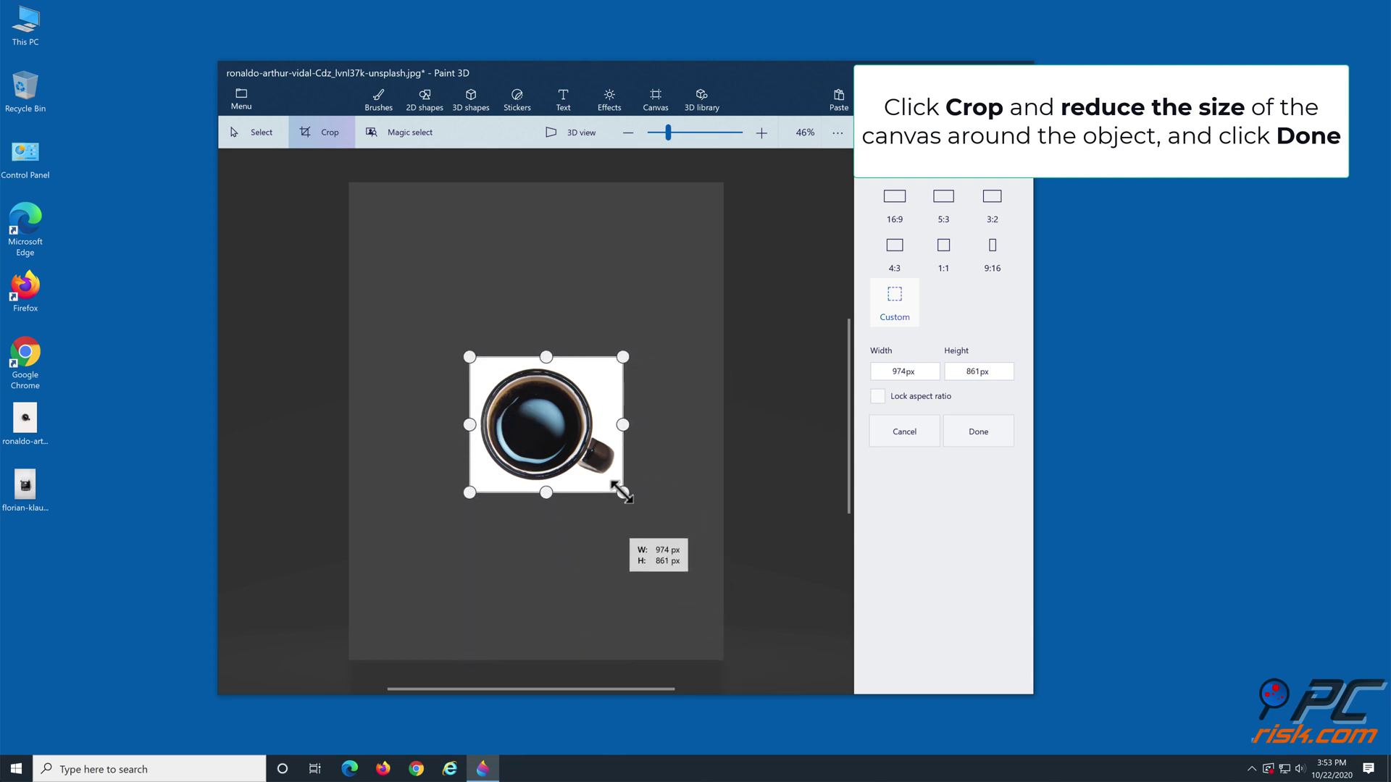
left_click_drag(620, 492, 622, 491)
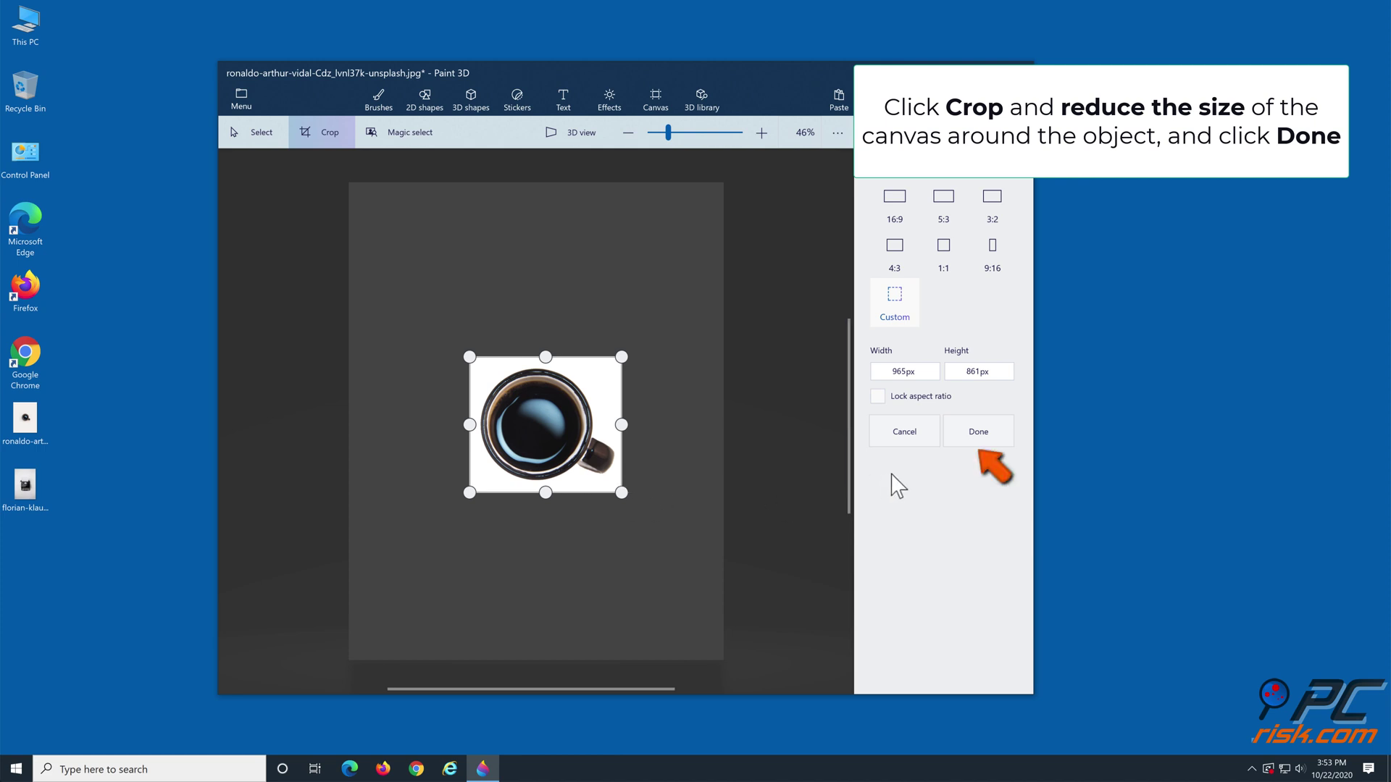
left_click(978, 434)
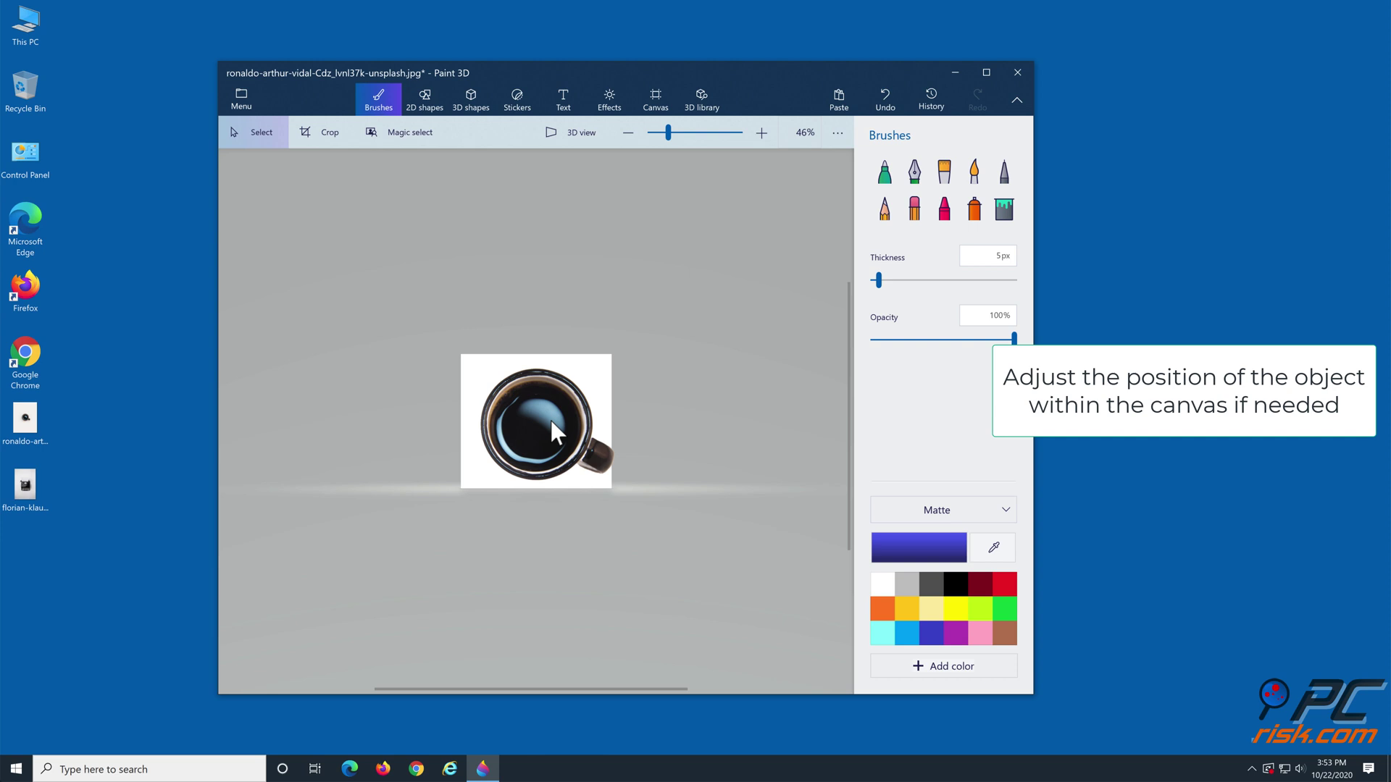
key("ctrl+a")
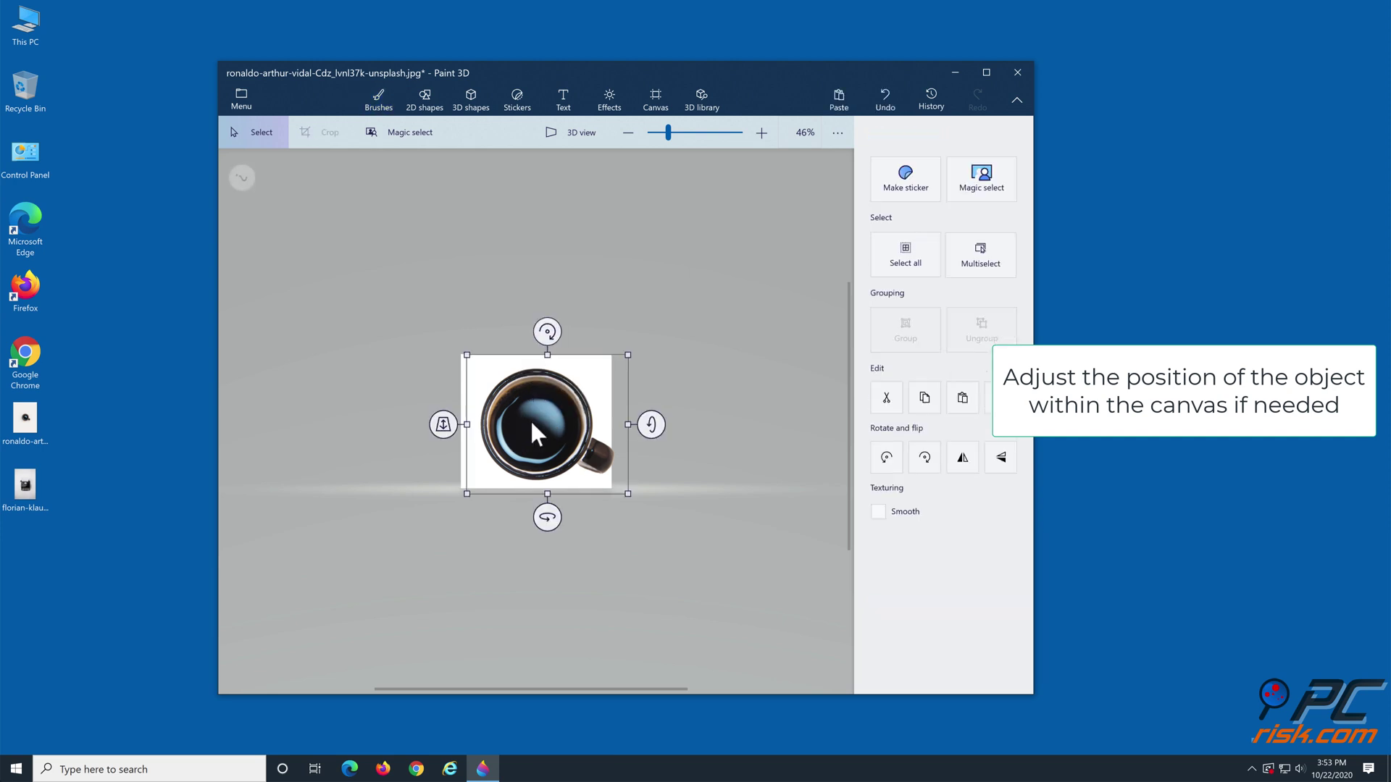
left_click_drag(532, 425, 521, 425)
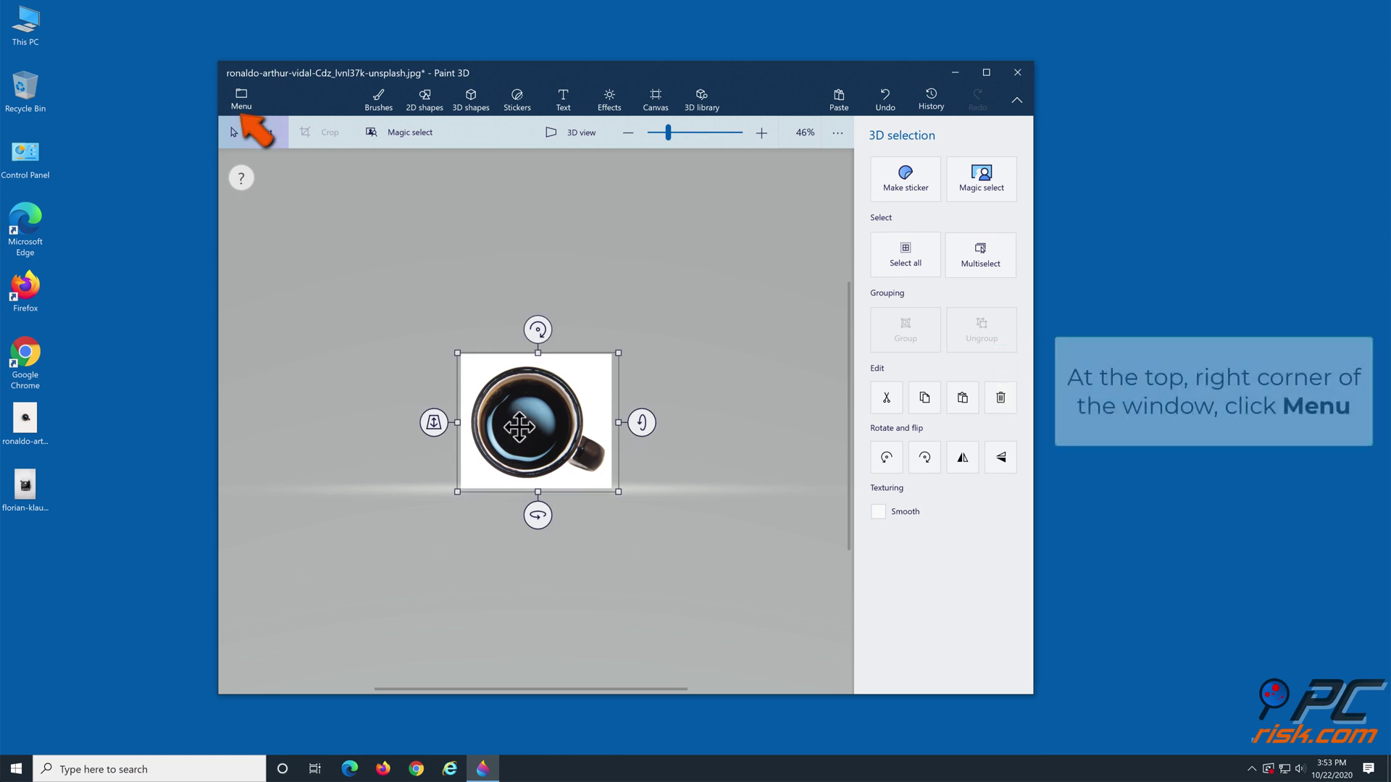
- Save a copy as a PNG image with Transparency on, named Untitled, to the Desktop
left_click(241, 96)
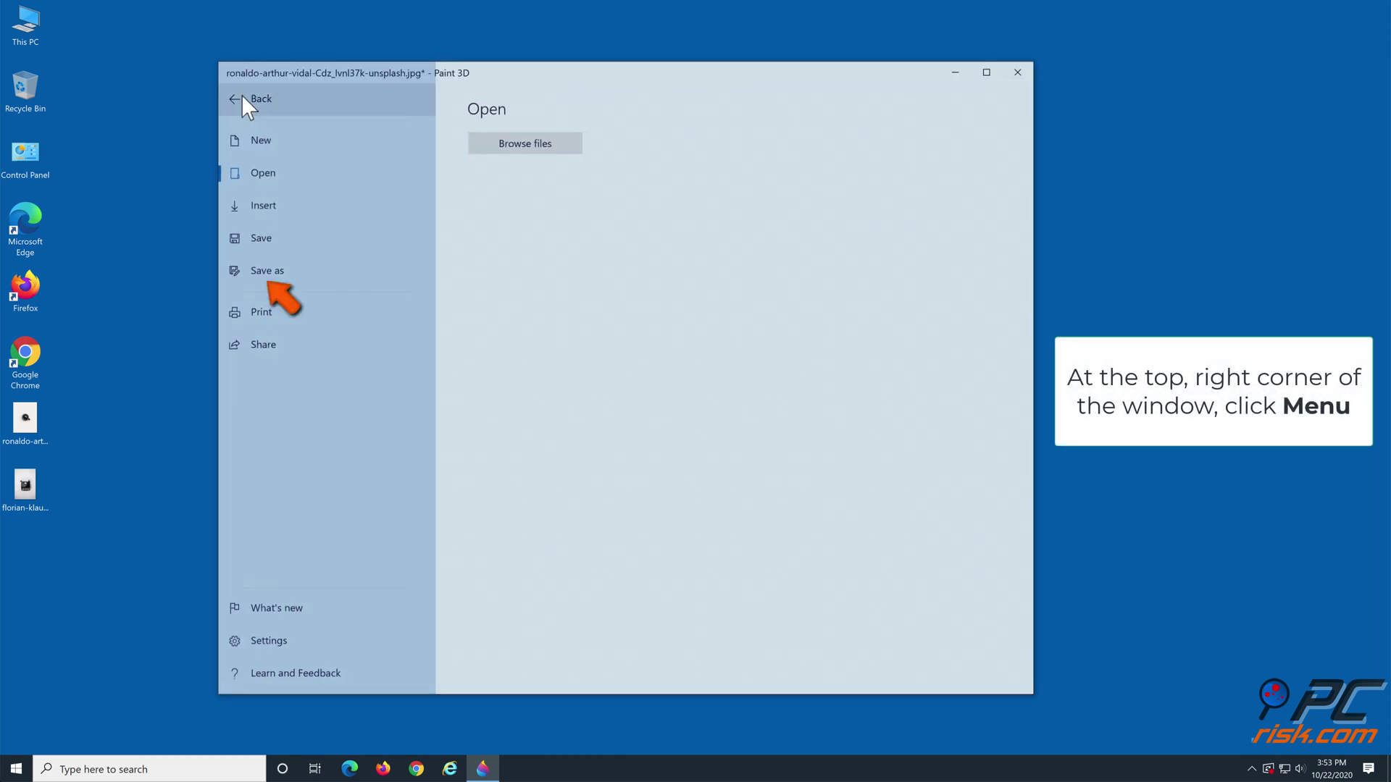
left_click(283, 275)
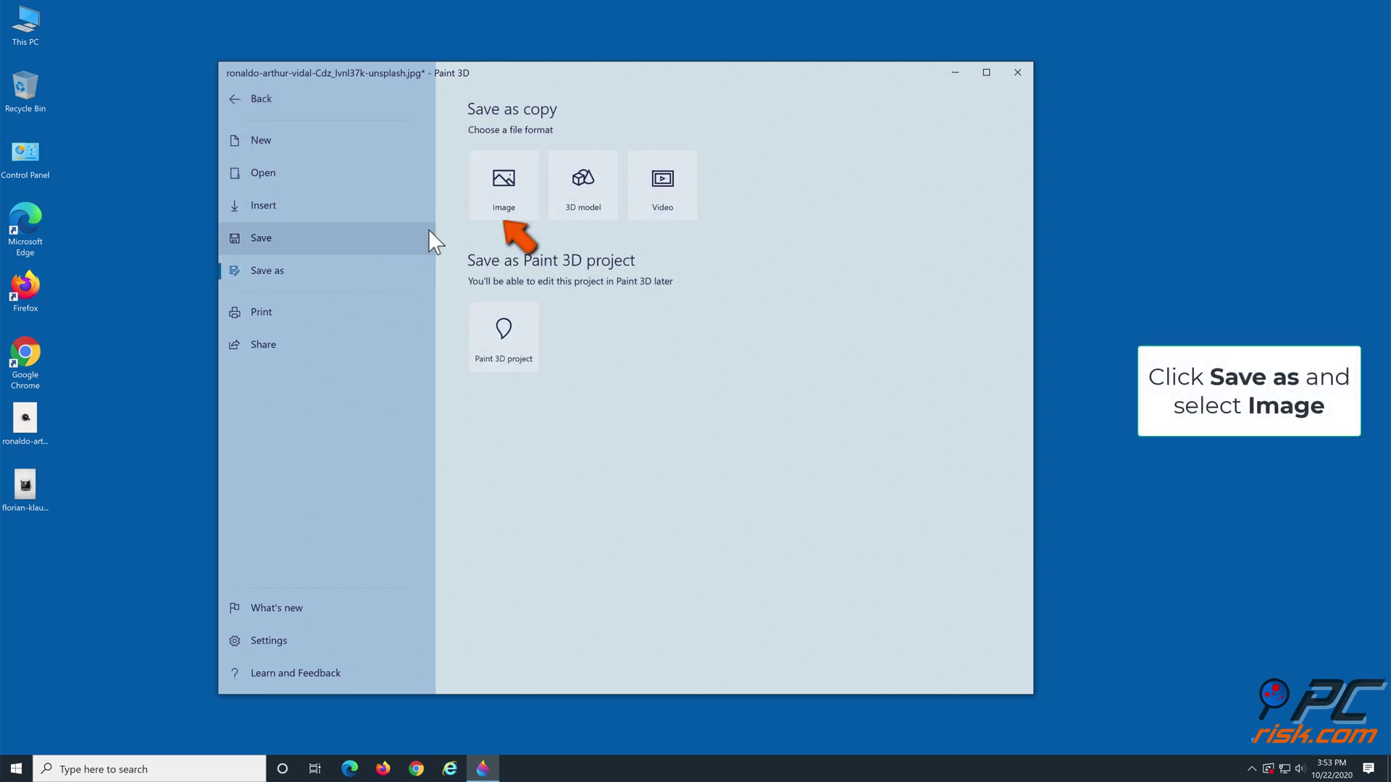
left_click(507, 196)
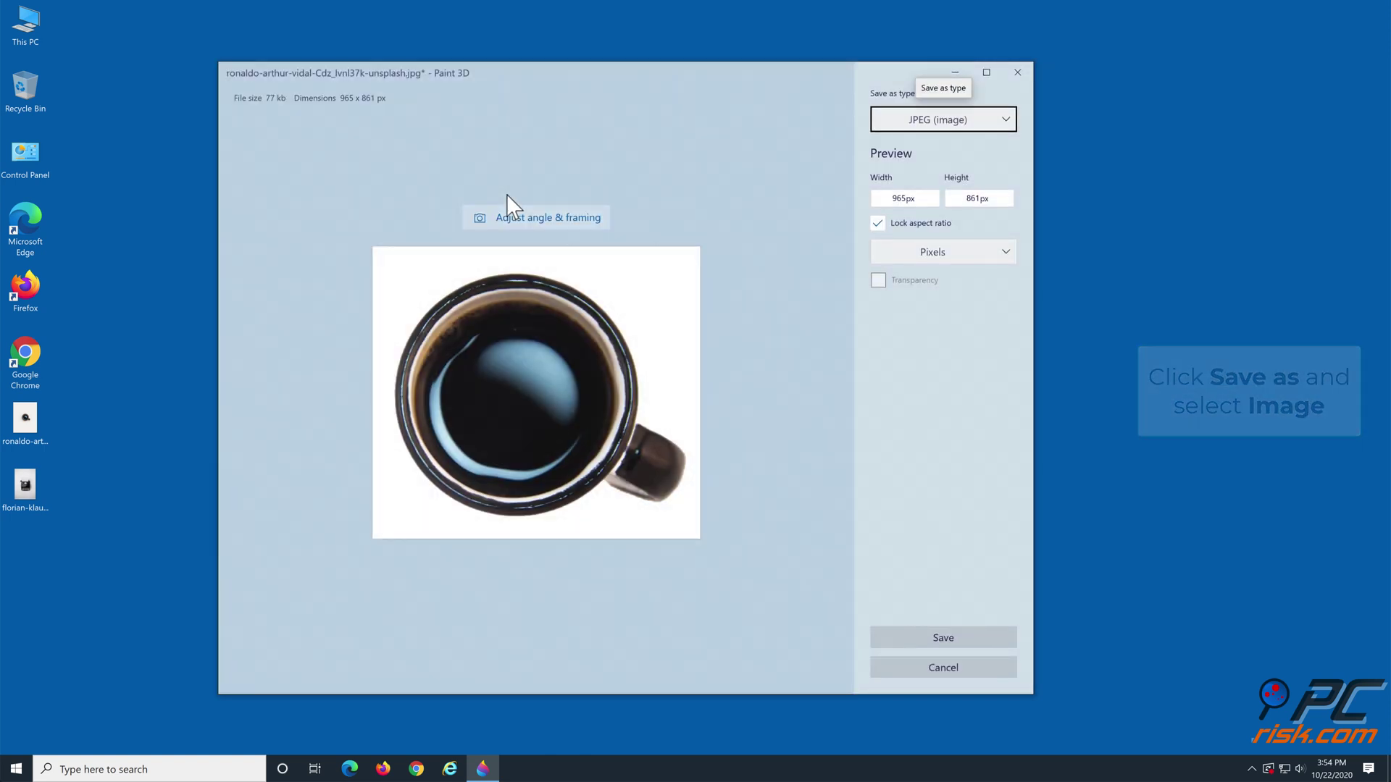
left_click(1007, 121)
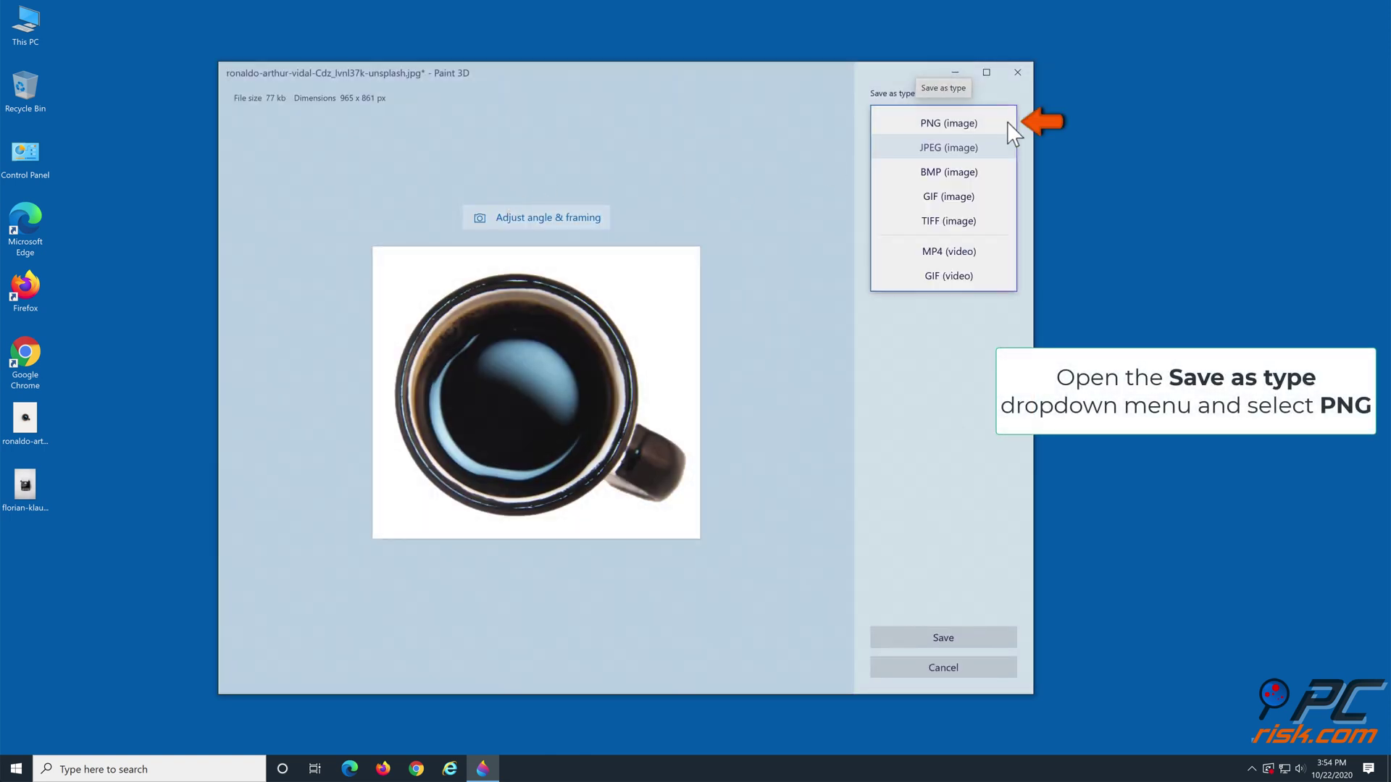
left_click(937, 123)
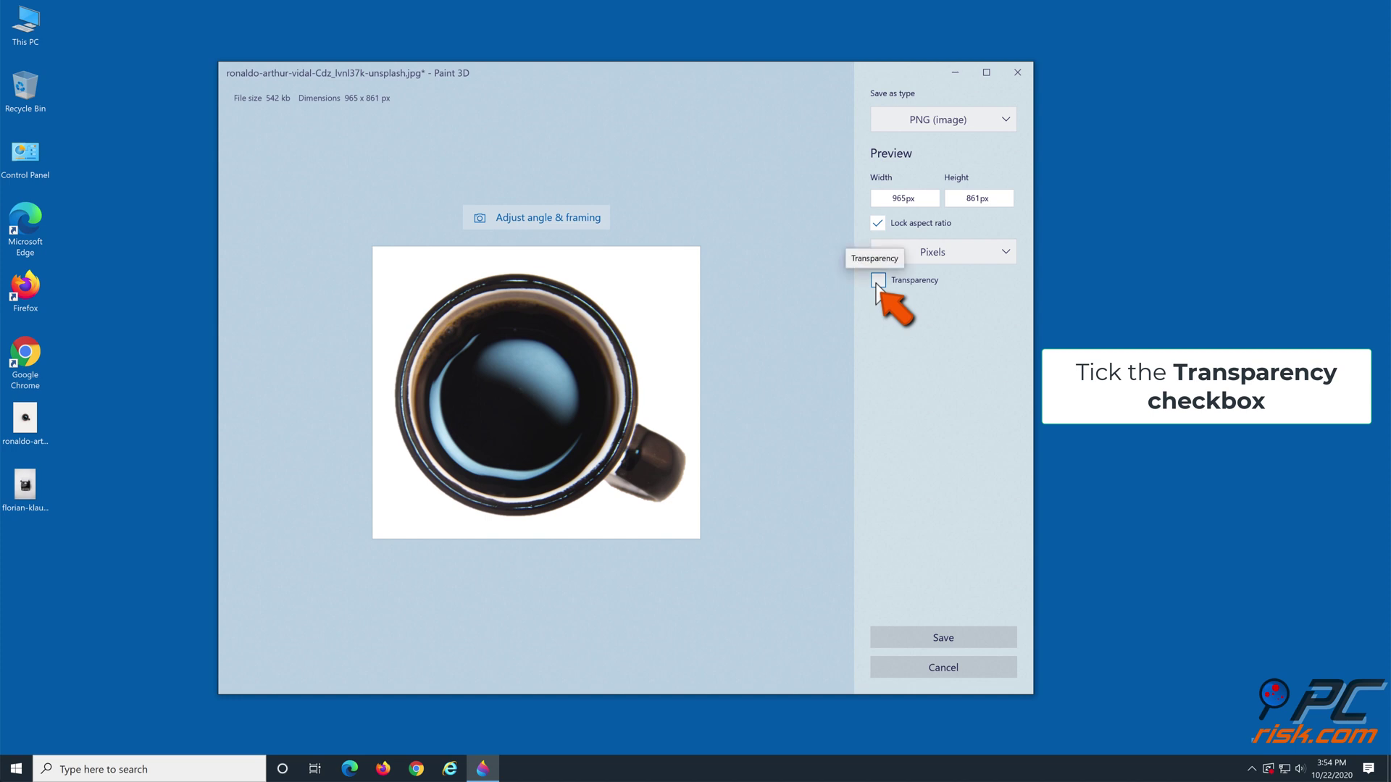
left_click(878, 281)
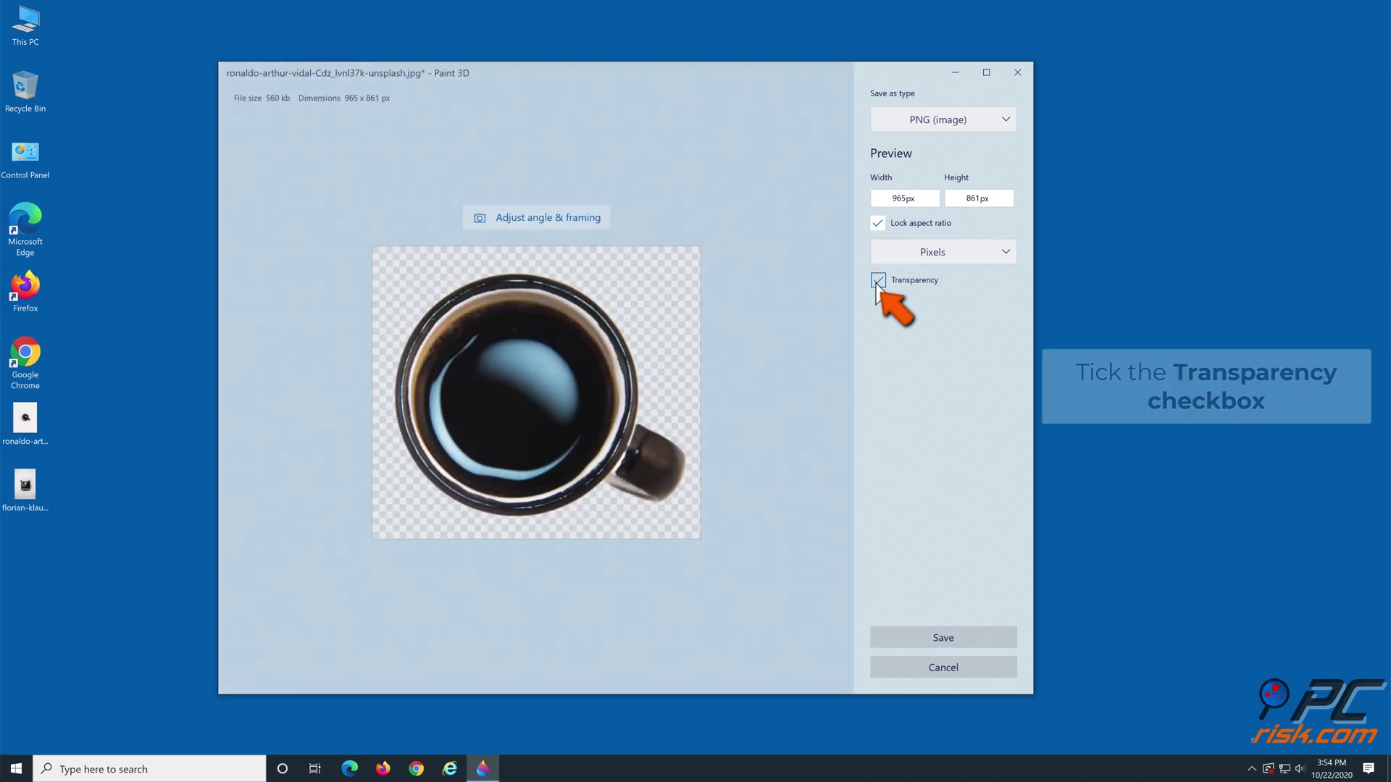
left_click(928, 642)
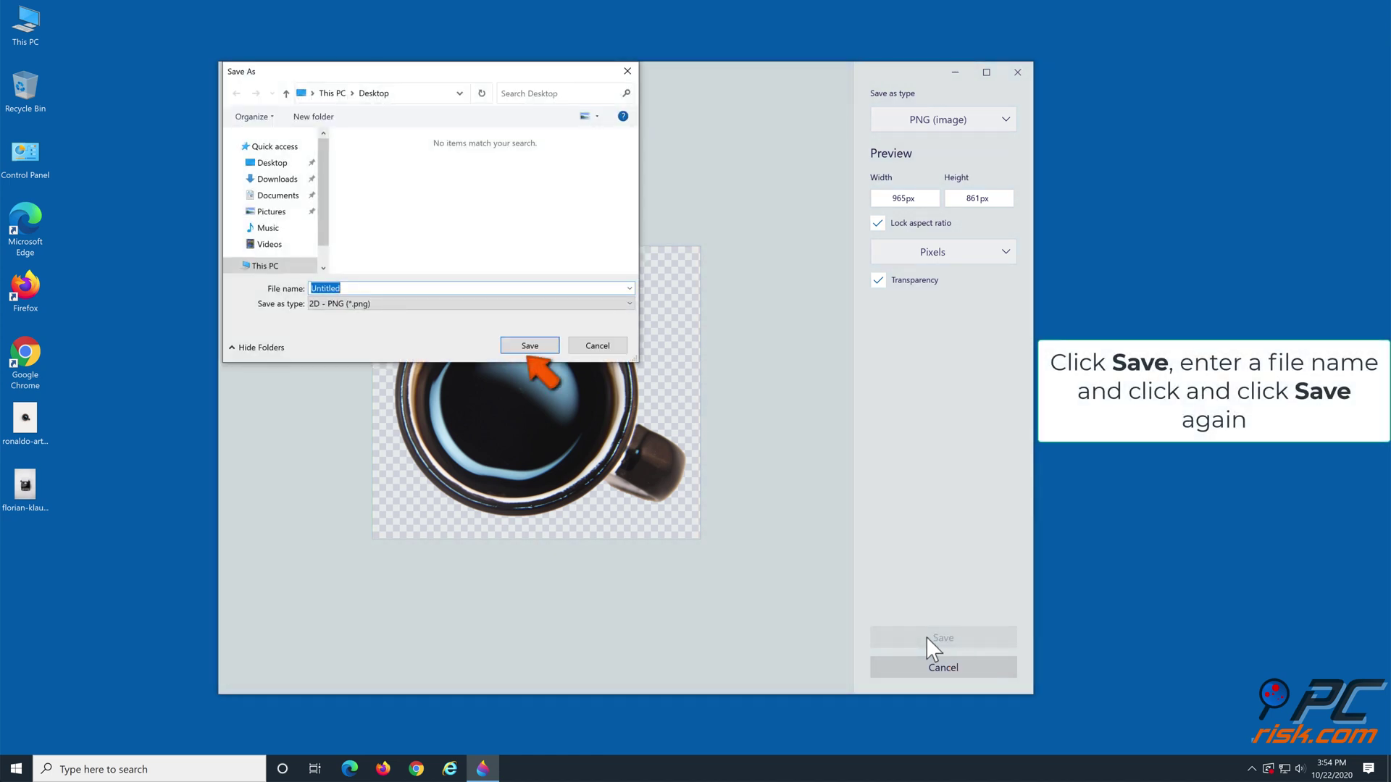
left_click(528, 345)
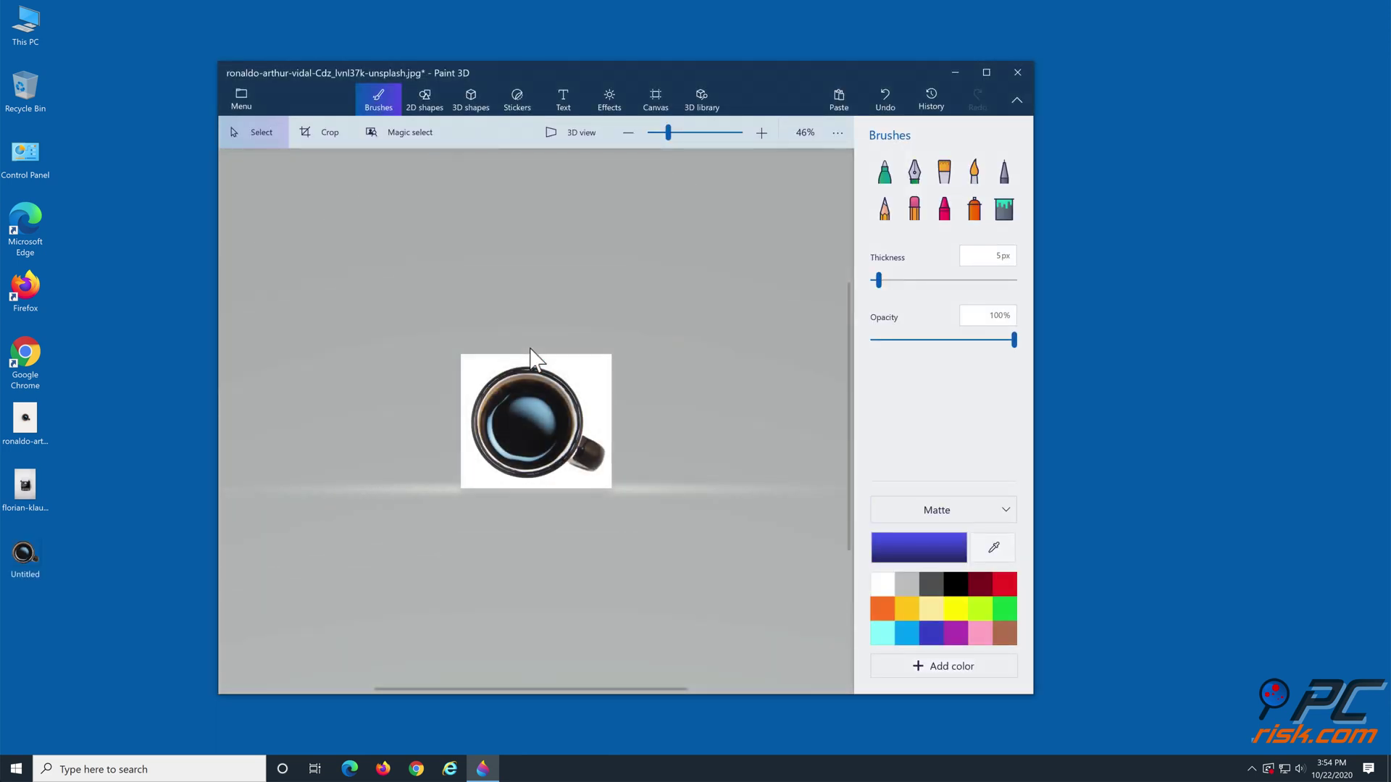
- Close Paint 3D and open the desktop typewriter photo in Paint 3D
left_click(1017, 73)
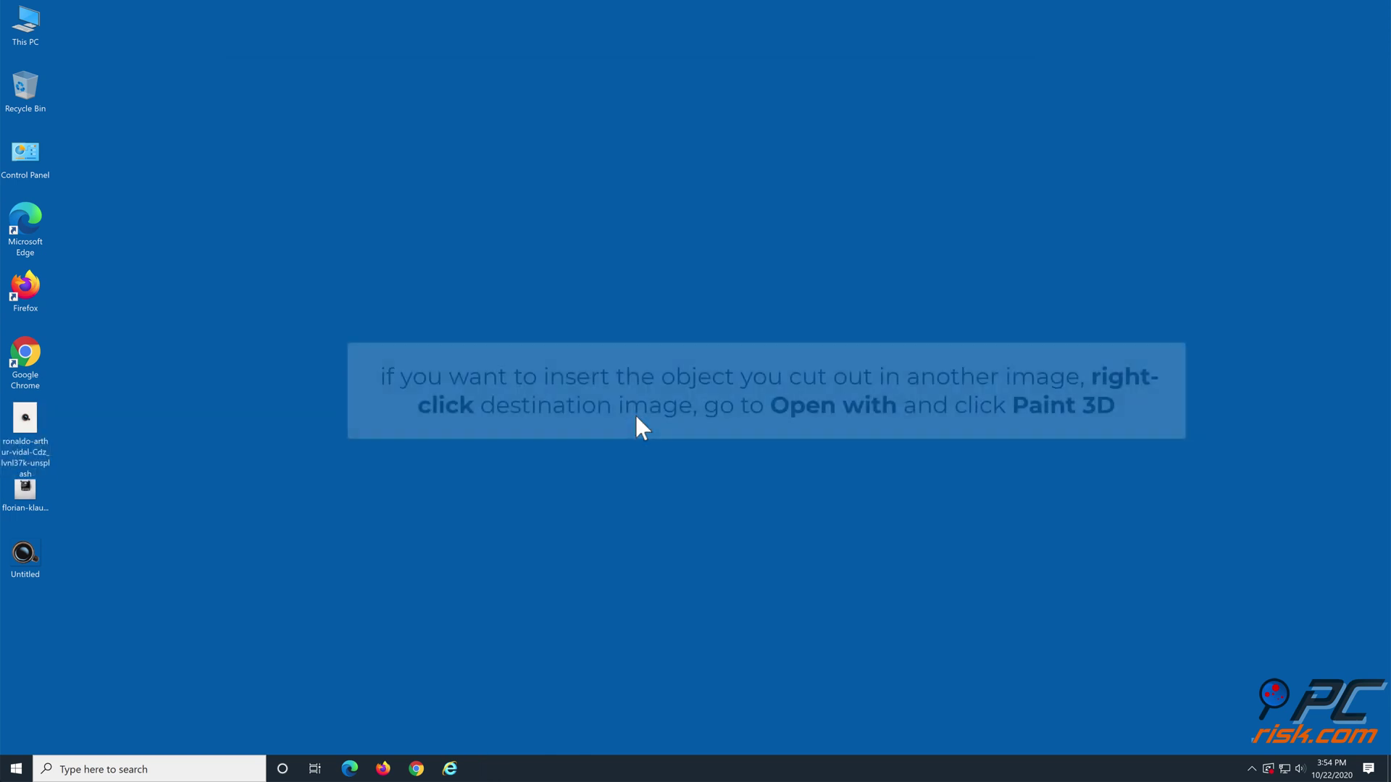
left_click(28, 502)
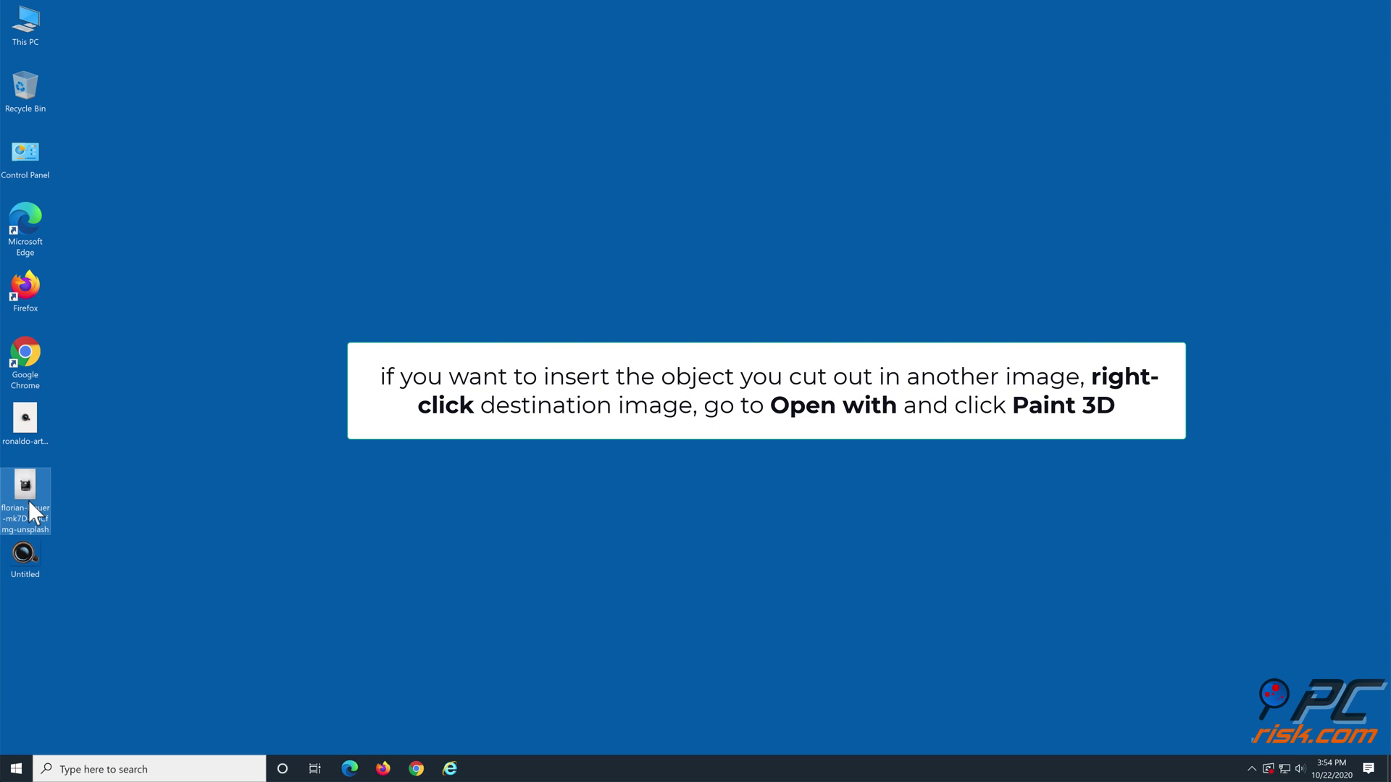
right_click(29, 491)
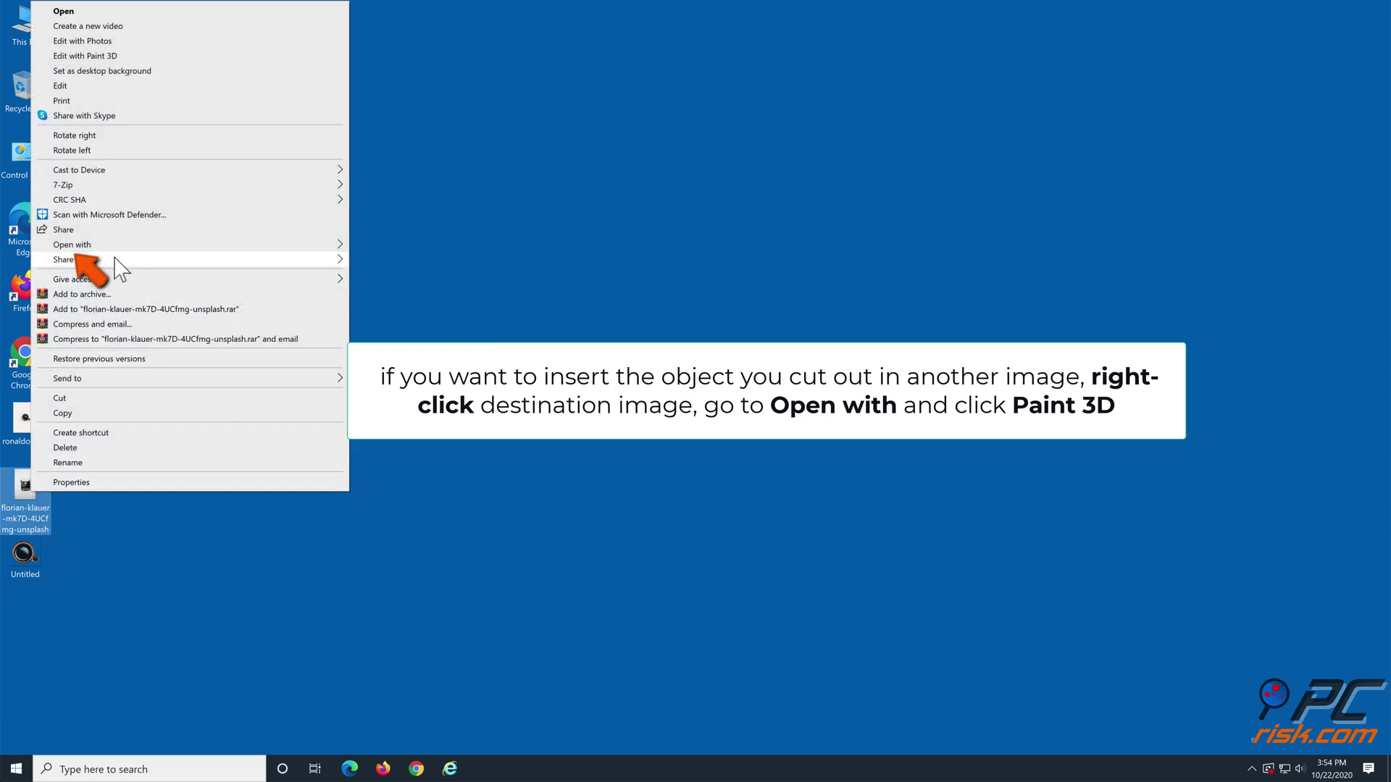
mouse_move(175, 244)
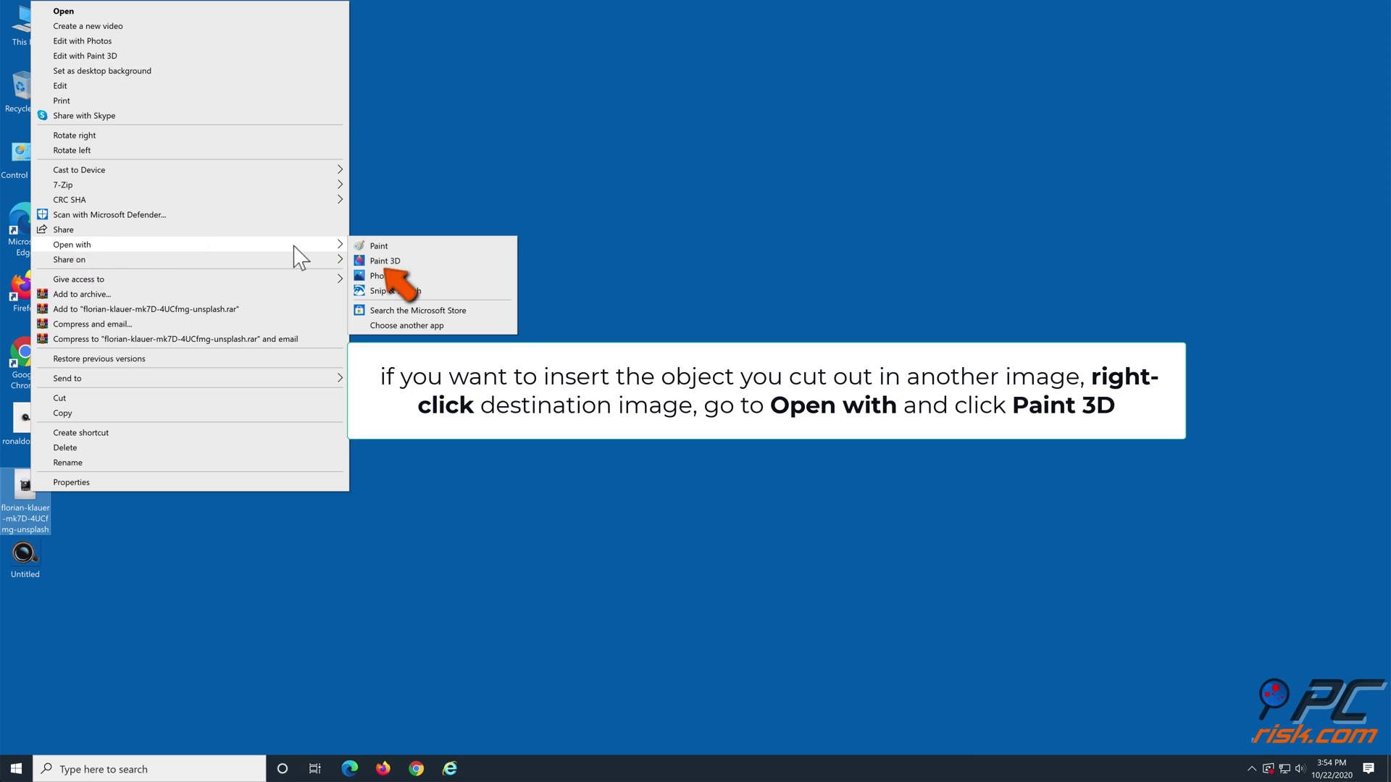
left_click(421, 261)
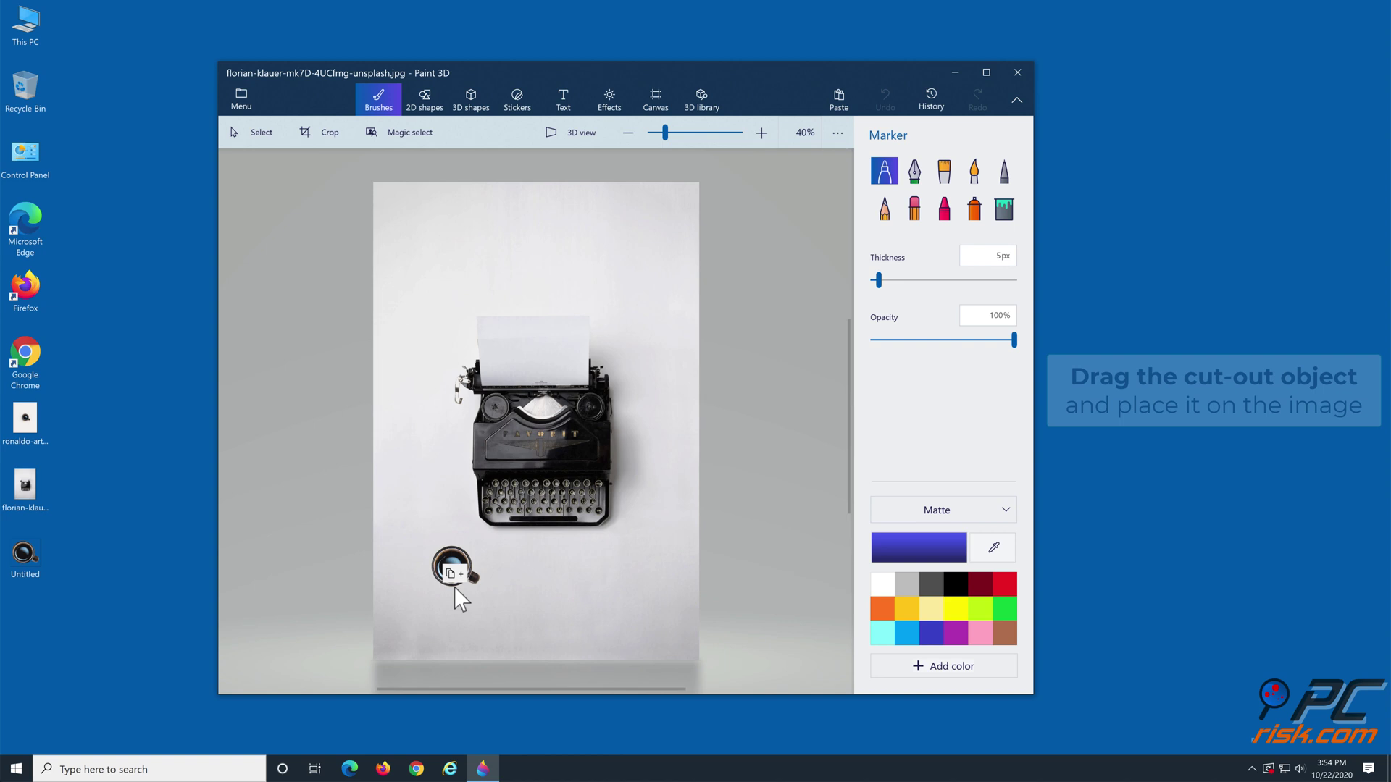
- Drag the Untitled PNG onto the photo, move it lower-left, and shrink it to two-thirds
left_click_drag(207, 549, 455, 594)
left_click_drag(523, 428, 435, 566)
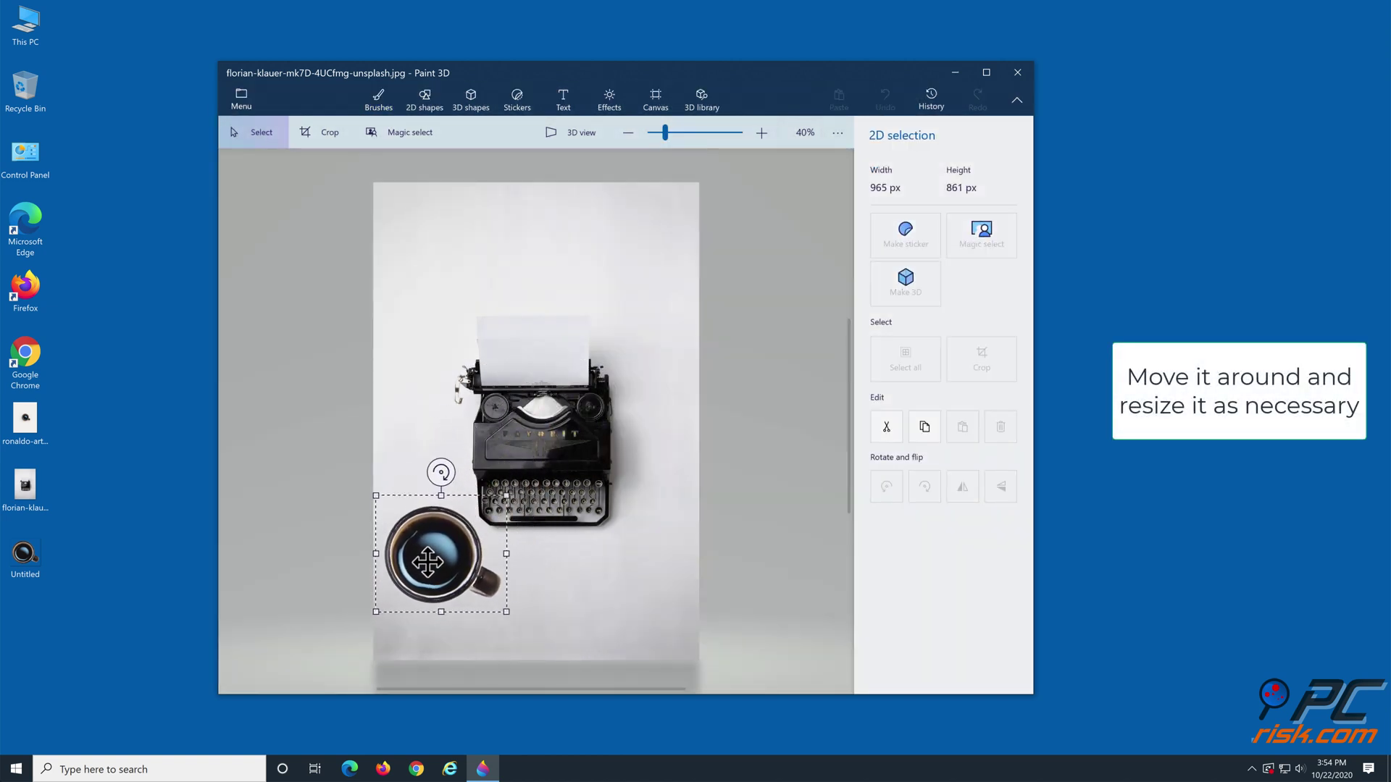
mouse_move(383, 509)
left_mouse_down()
mouse_move(427, 548)
mouse_move(435, 579)
left_mouse_up()
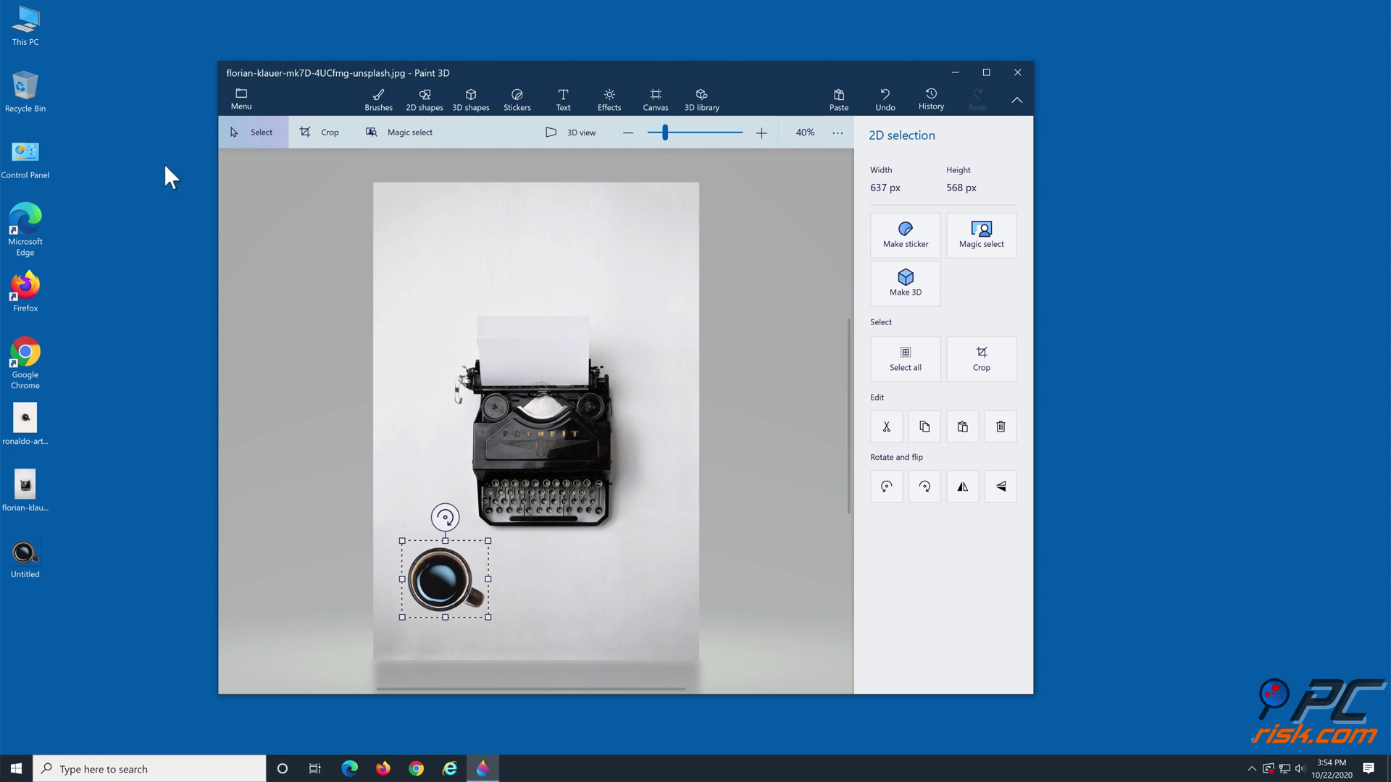
- Save the edited typewriter photo from the Menu and close Paint 3D
left_click(248, 101)
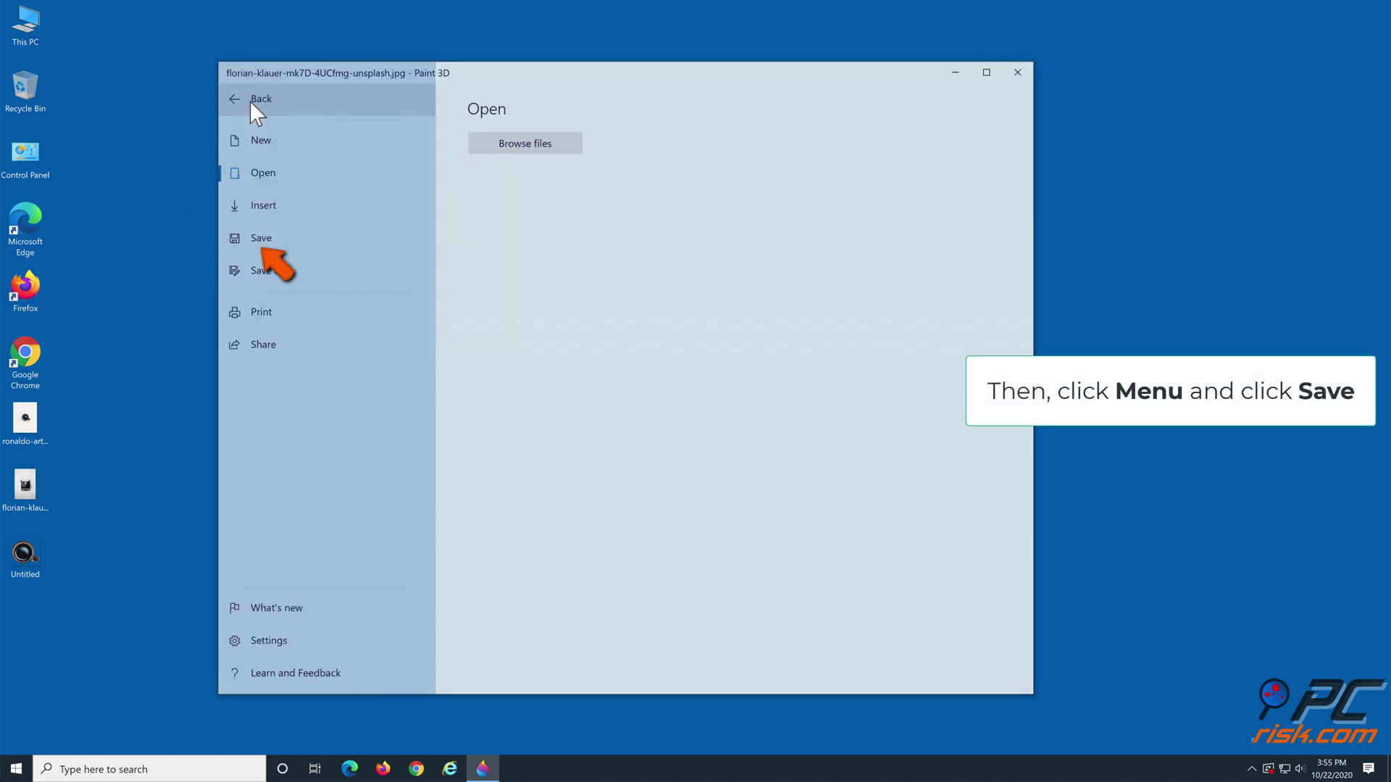
left_click(275, 244)
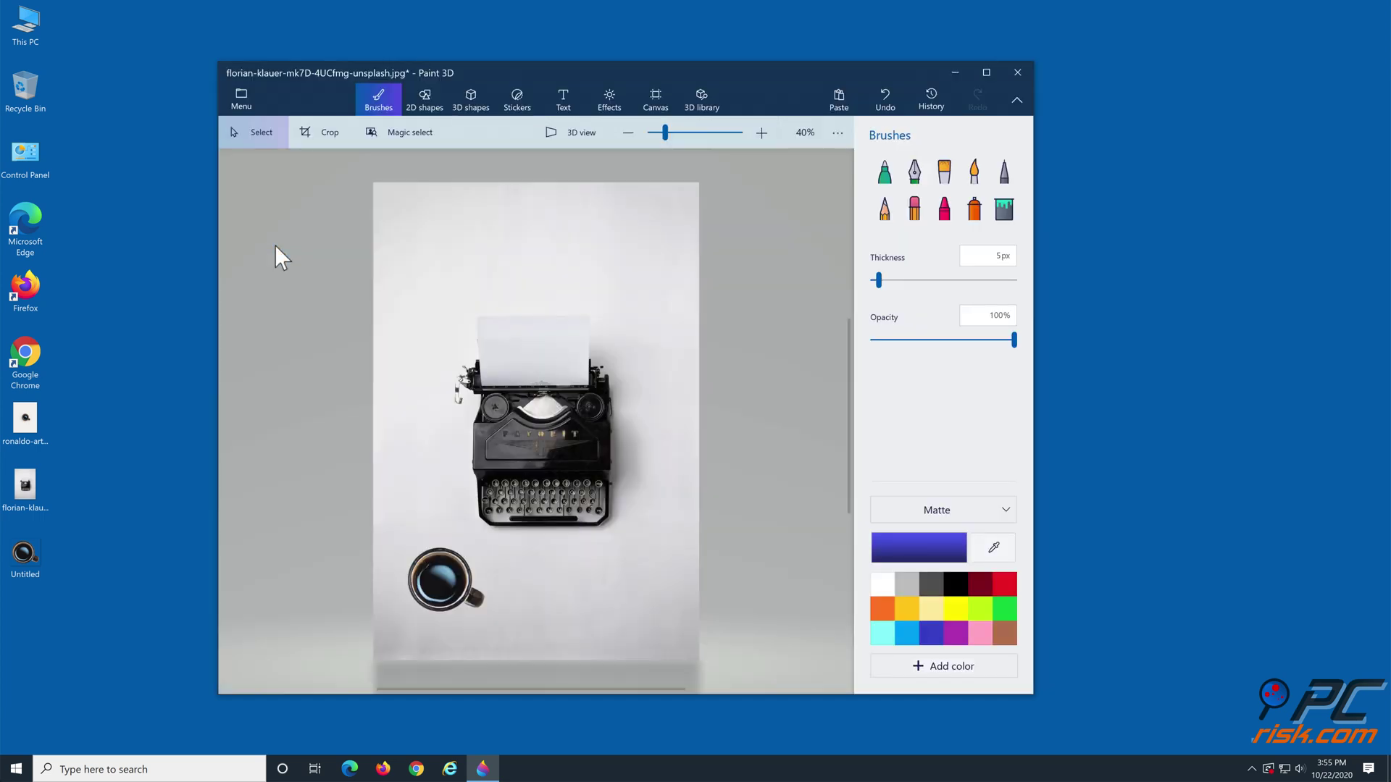
left_click(1010, 73)
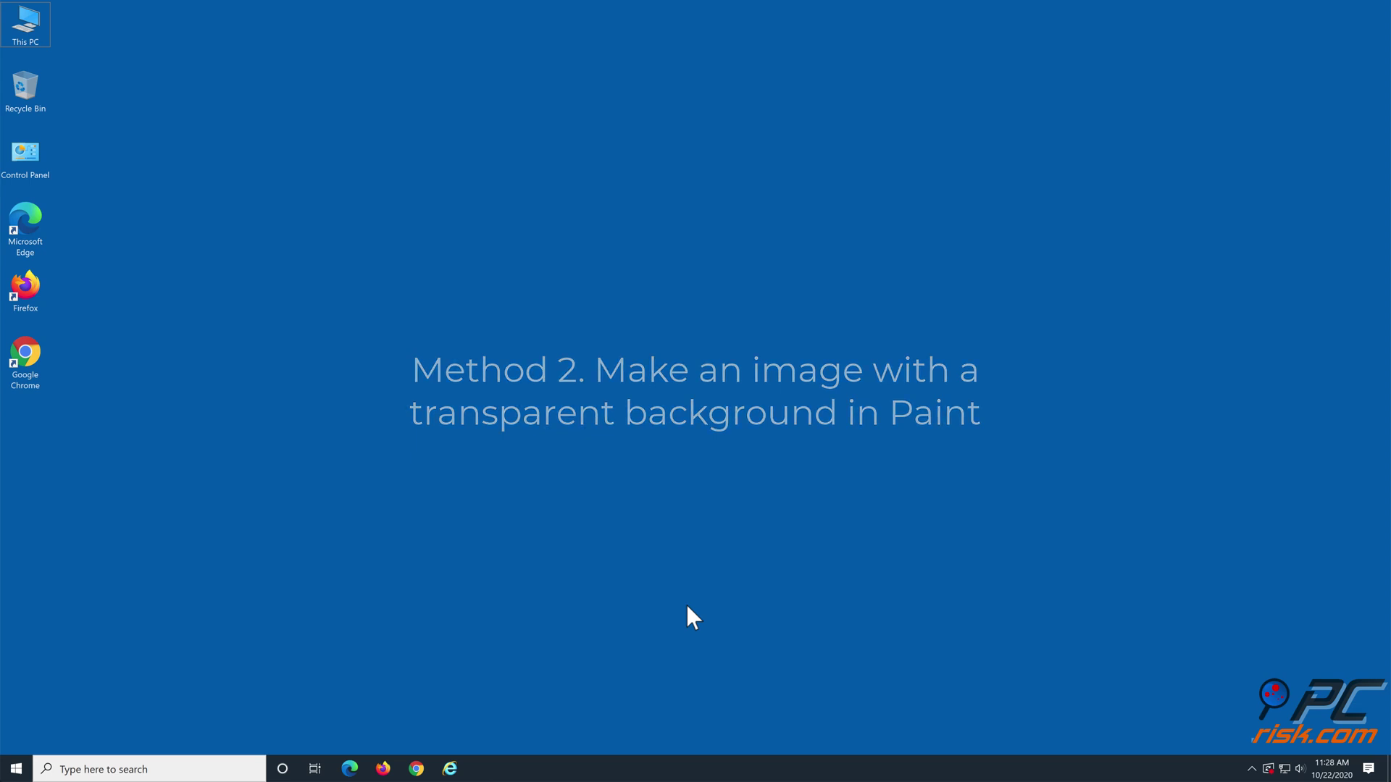
- Open the coffee mug photo from This PC > Downloads in Paint
double_click(38, 31)
double_click(496, 301)
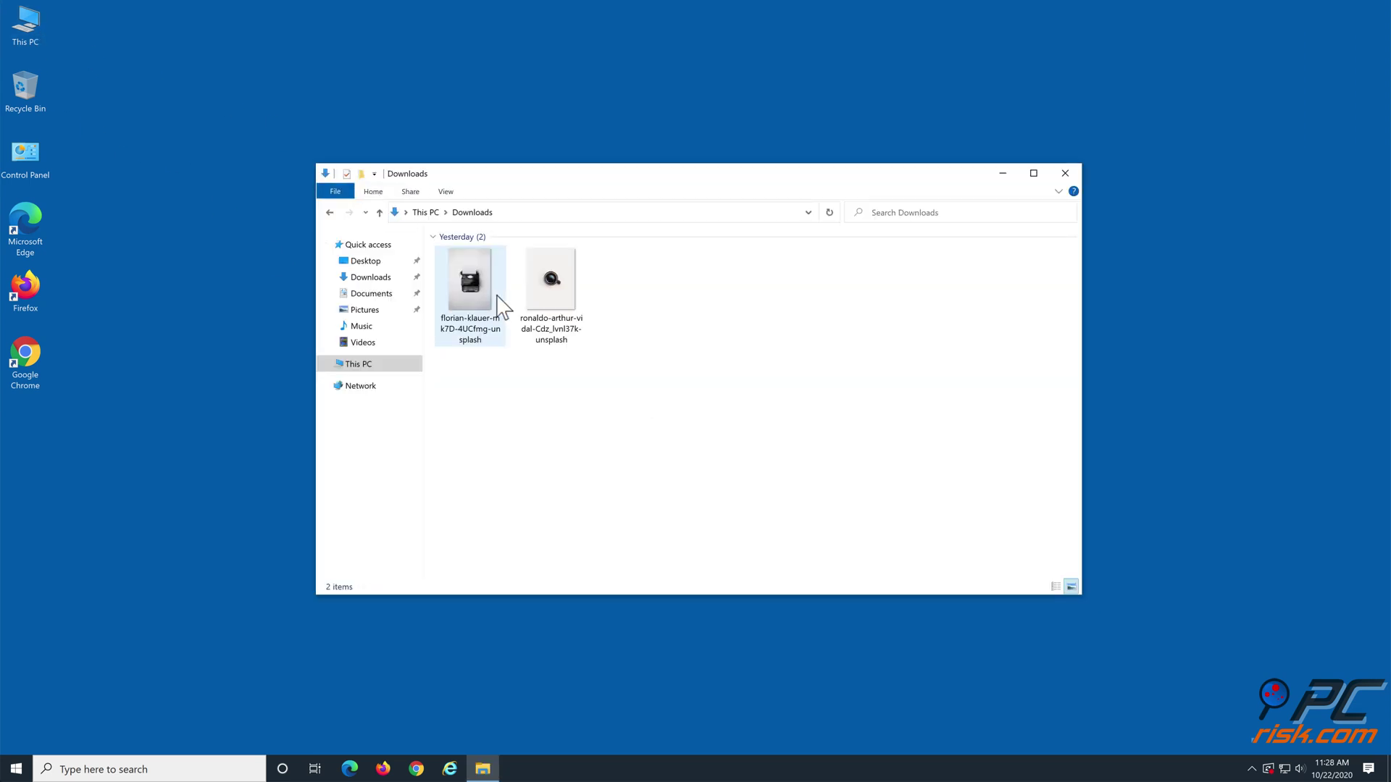
left_click(524, 296)
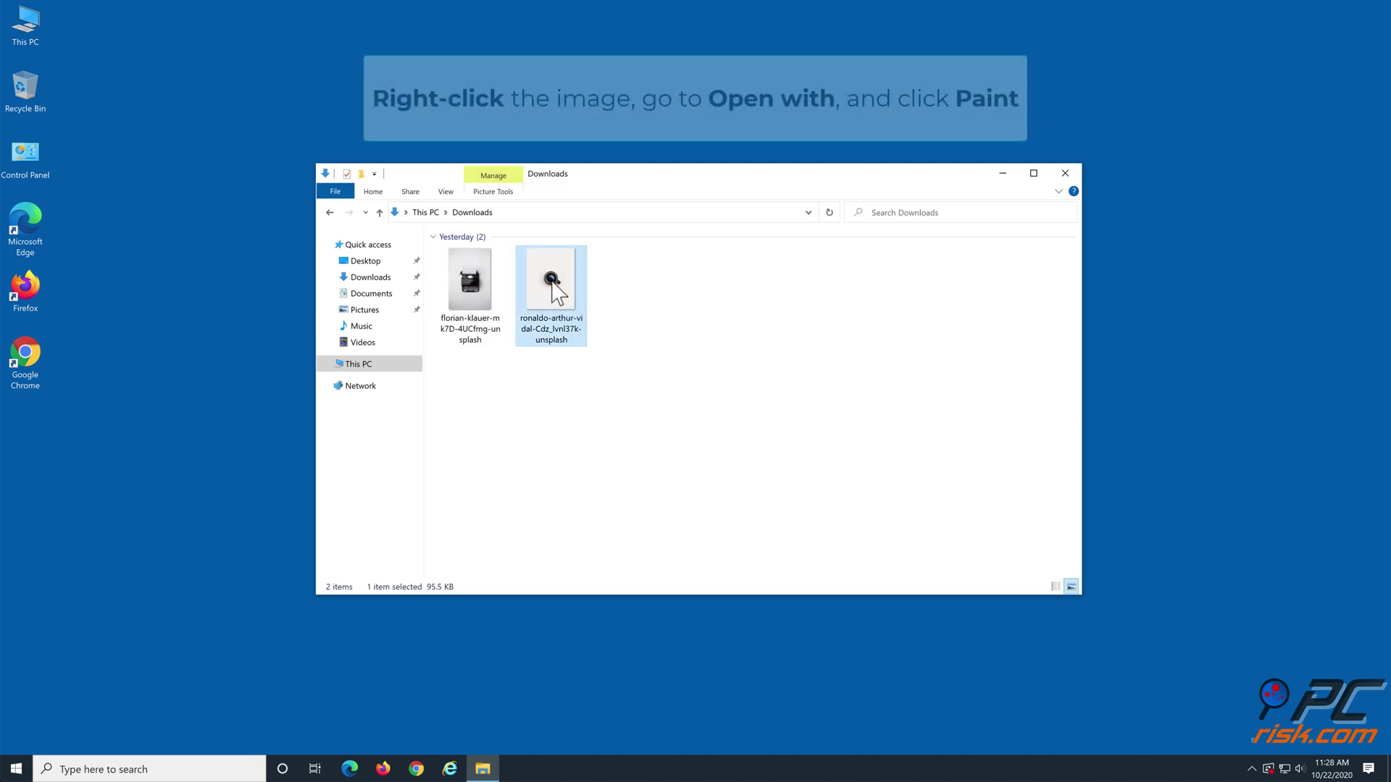
right_click(553, 281)
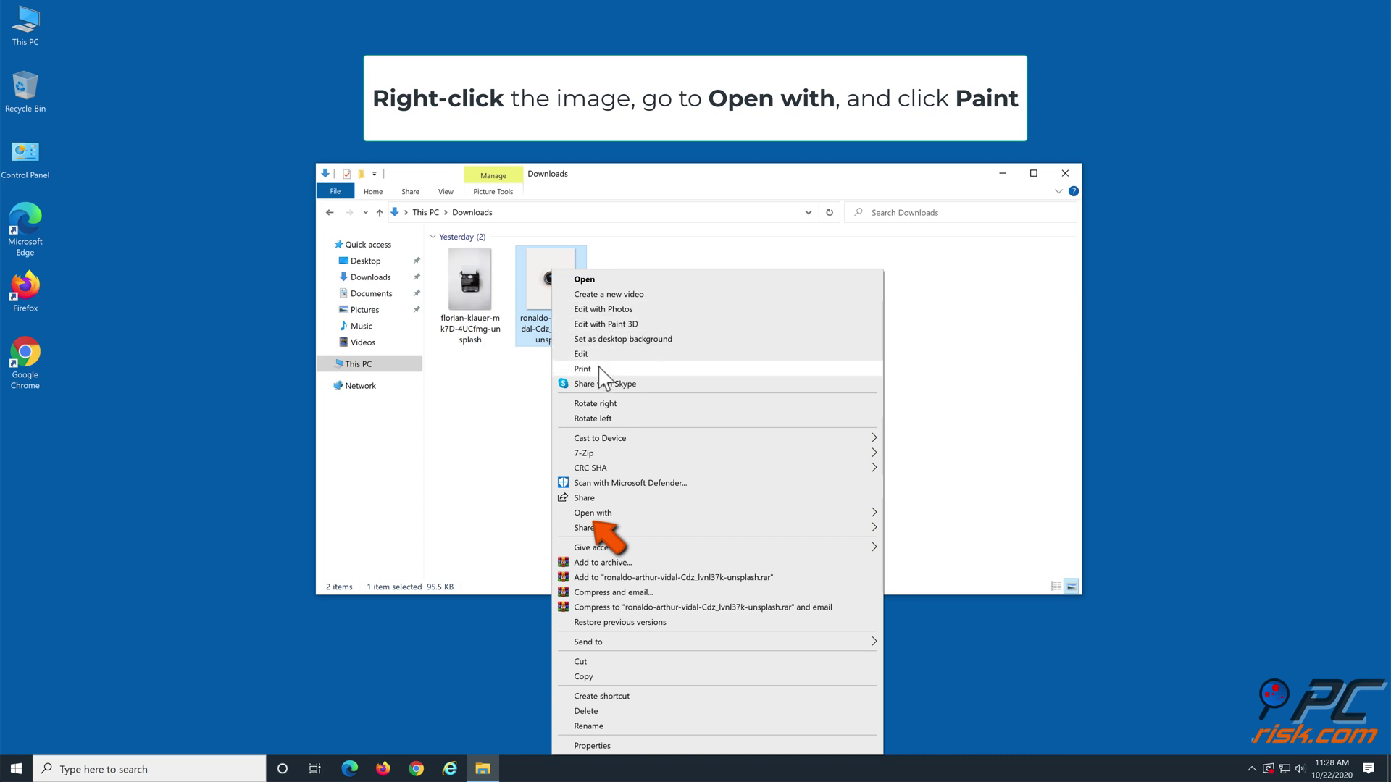
mouse_move(594, 513)
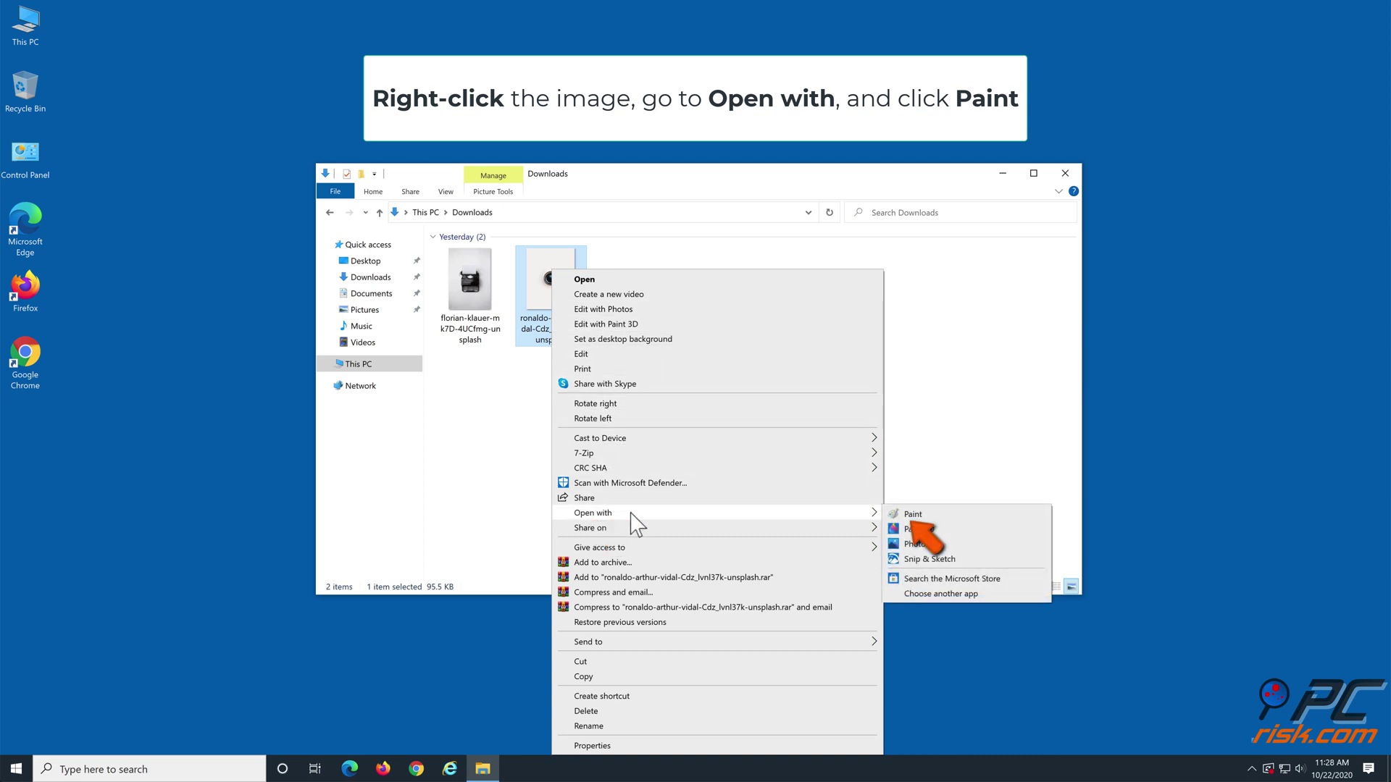
left_click(915, 514)
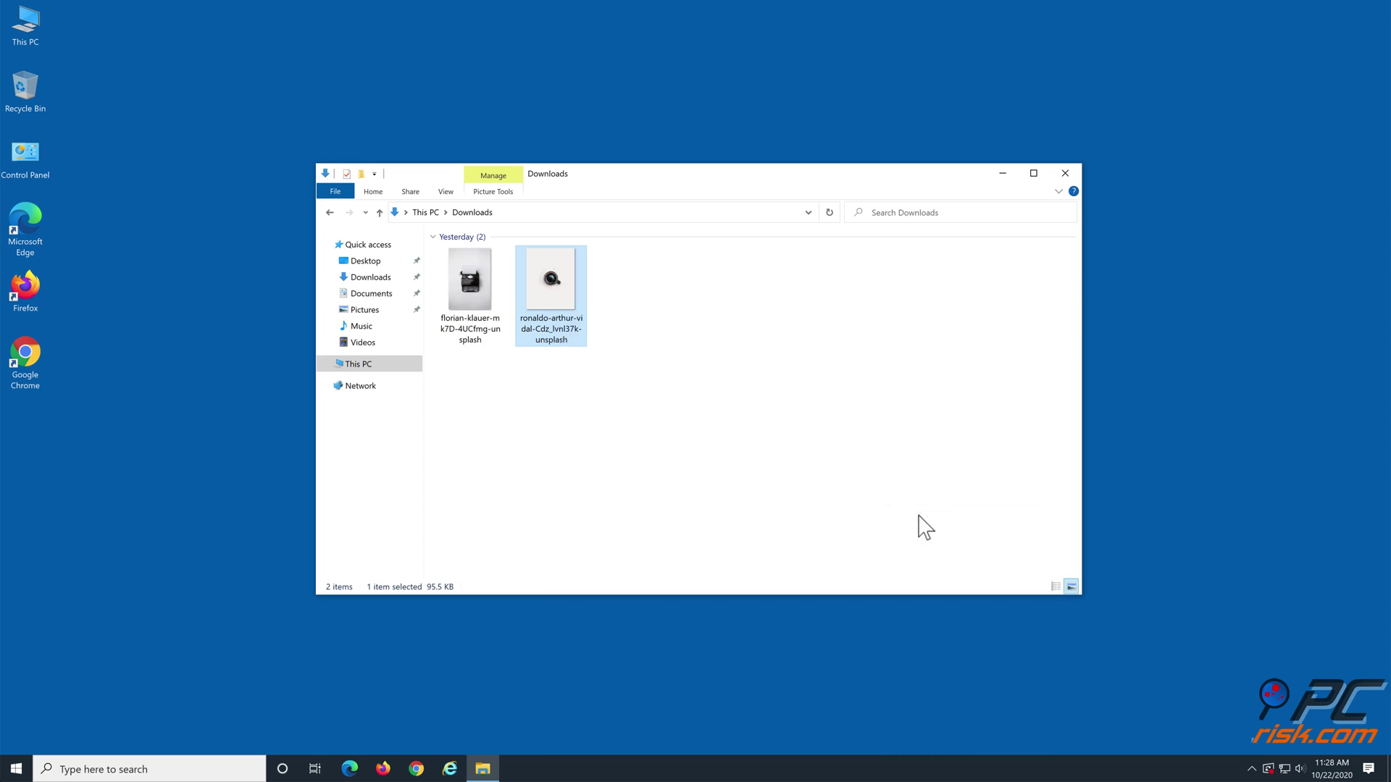
scroll(609, 322, "down", 5)
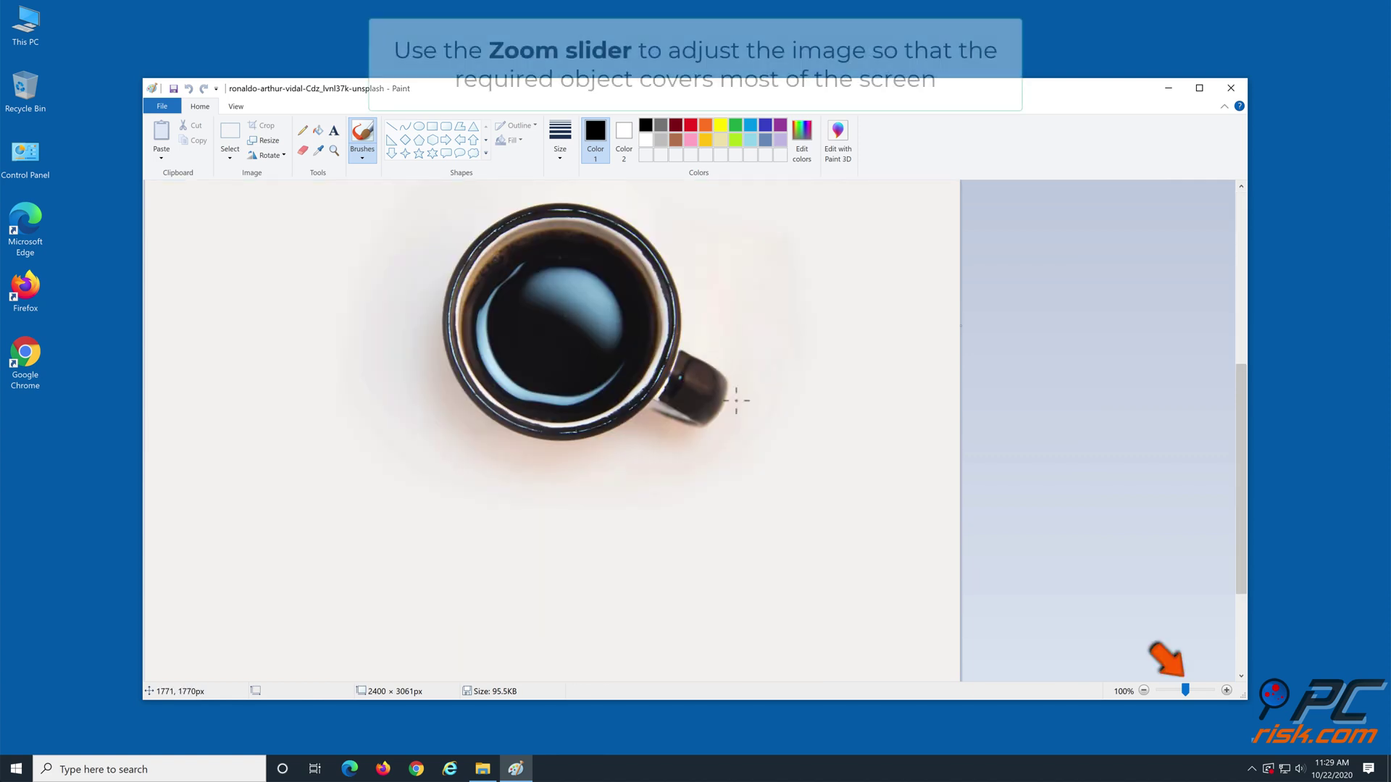
- Zoom the mug to 200% and choose Free-form selection with Transparent selection enabled
left_click(1227, 691)
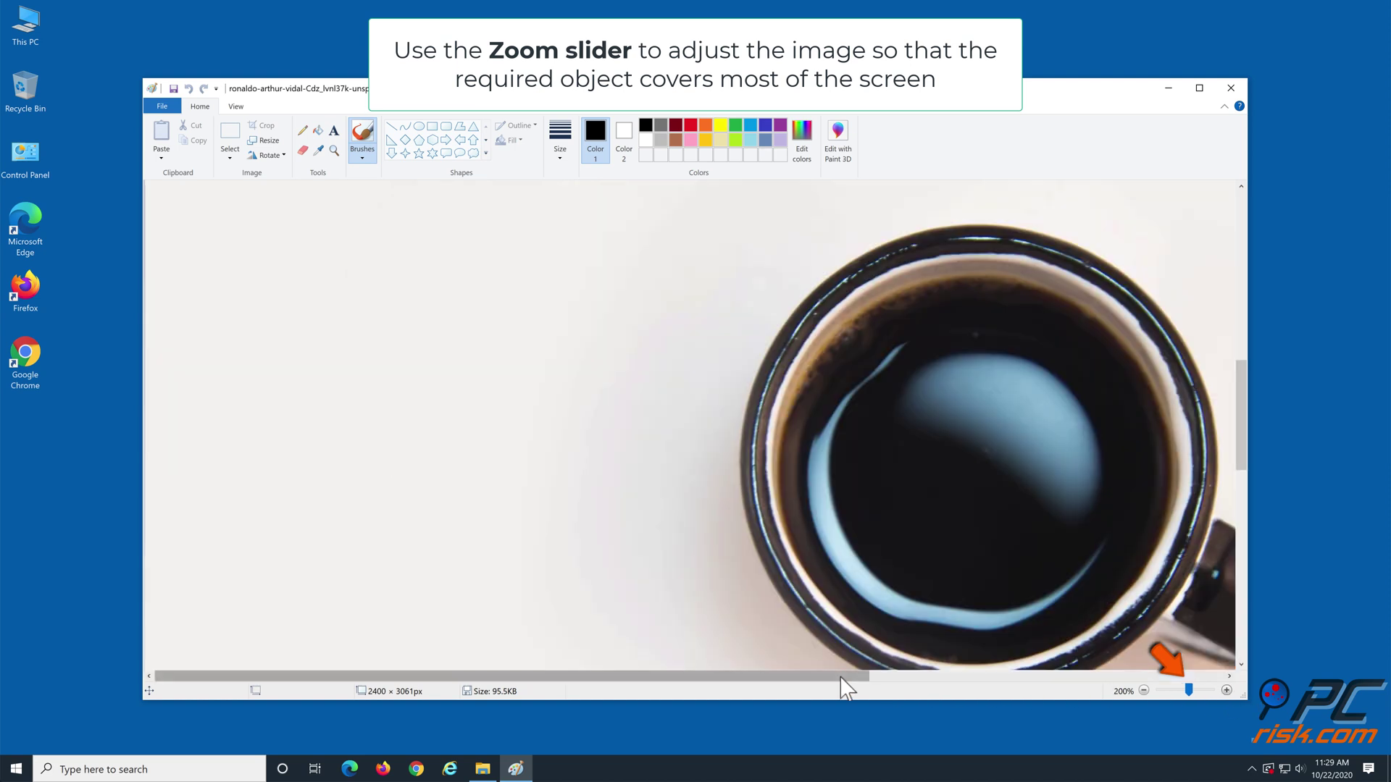
left_click_drag(844, 687, 1026, 689)
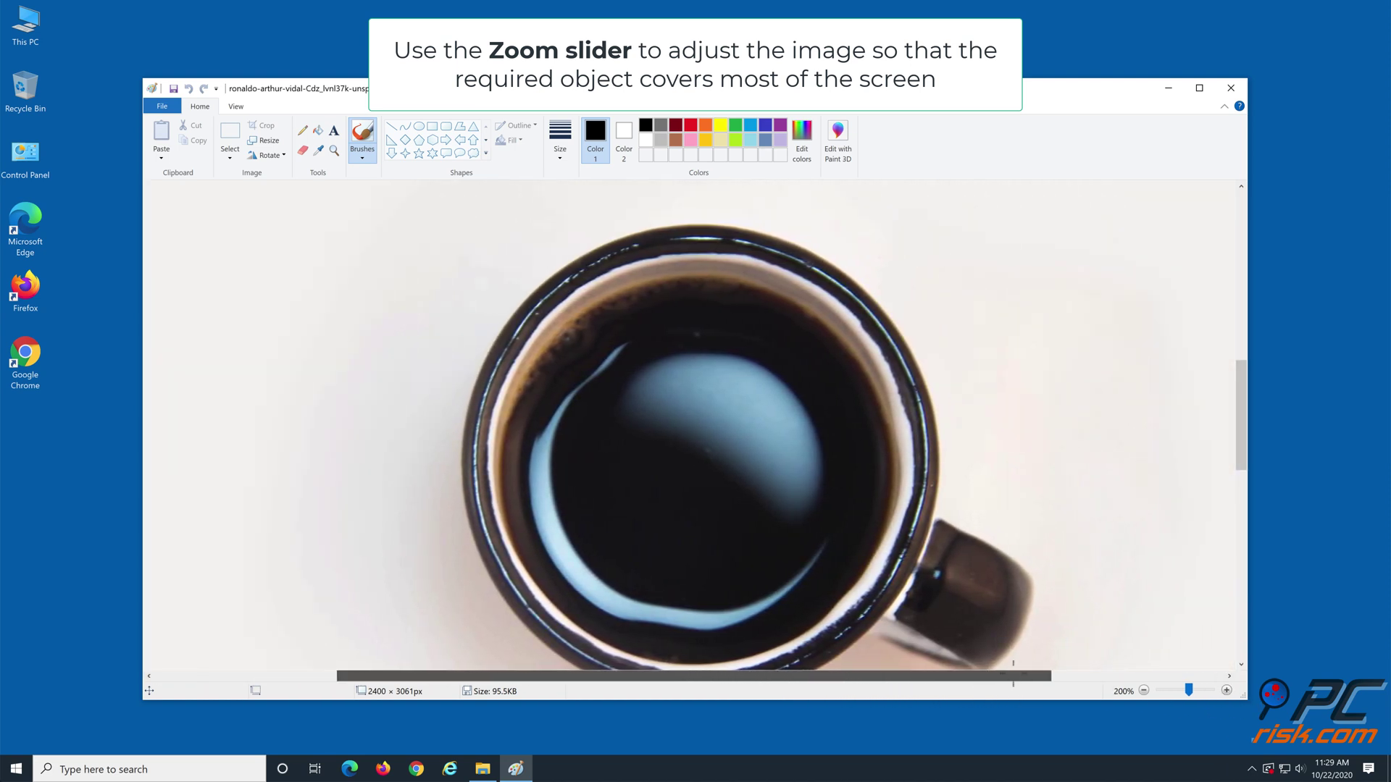
left_click_drag(1239, 386, 1241, 393)
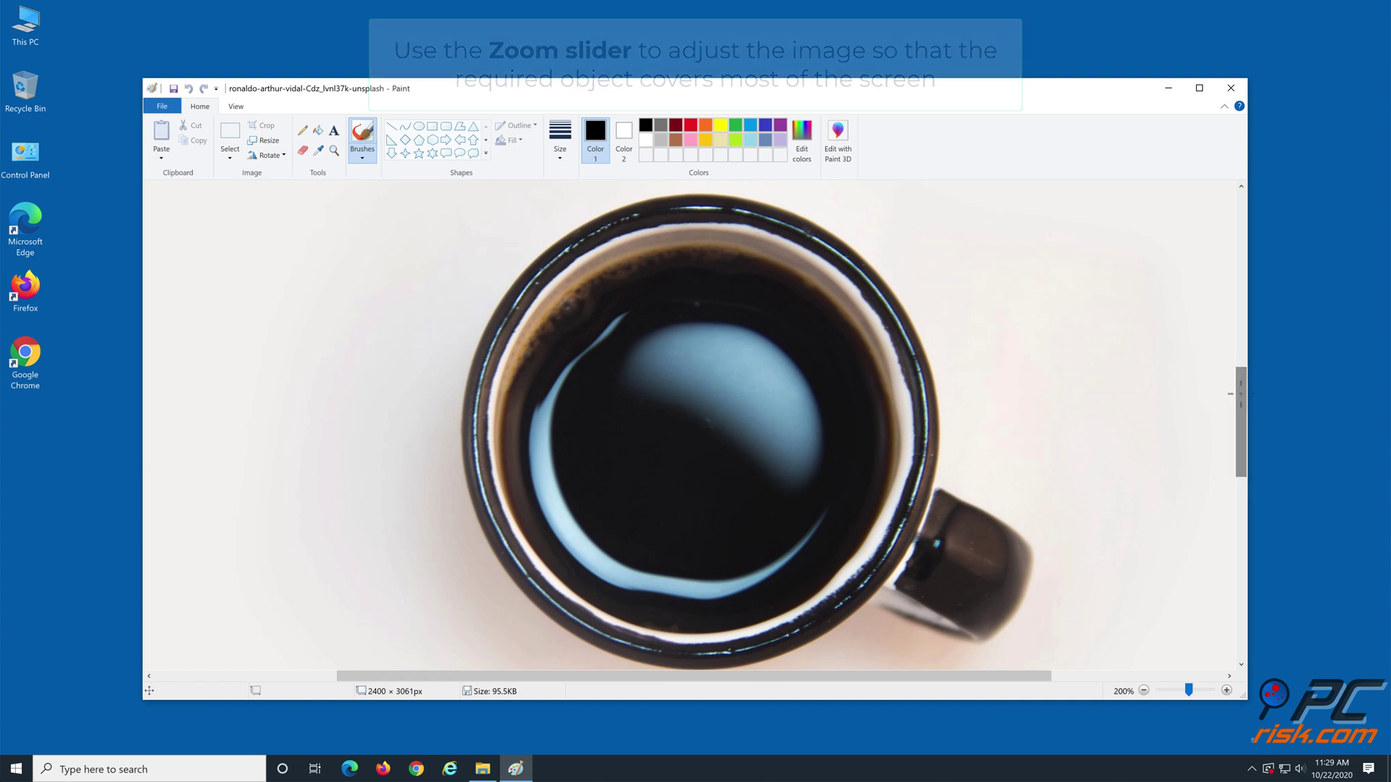
left_click(230, 152)
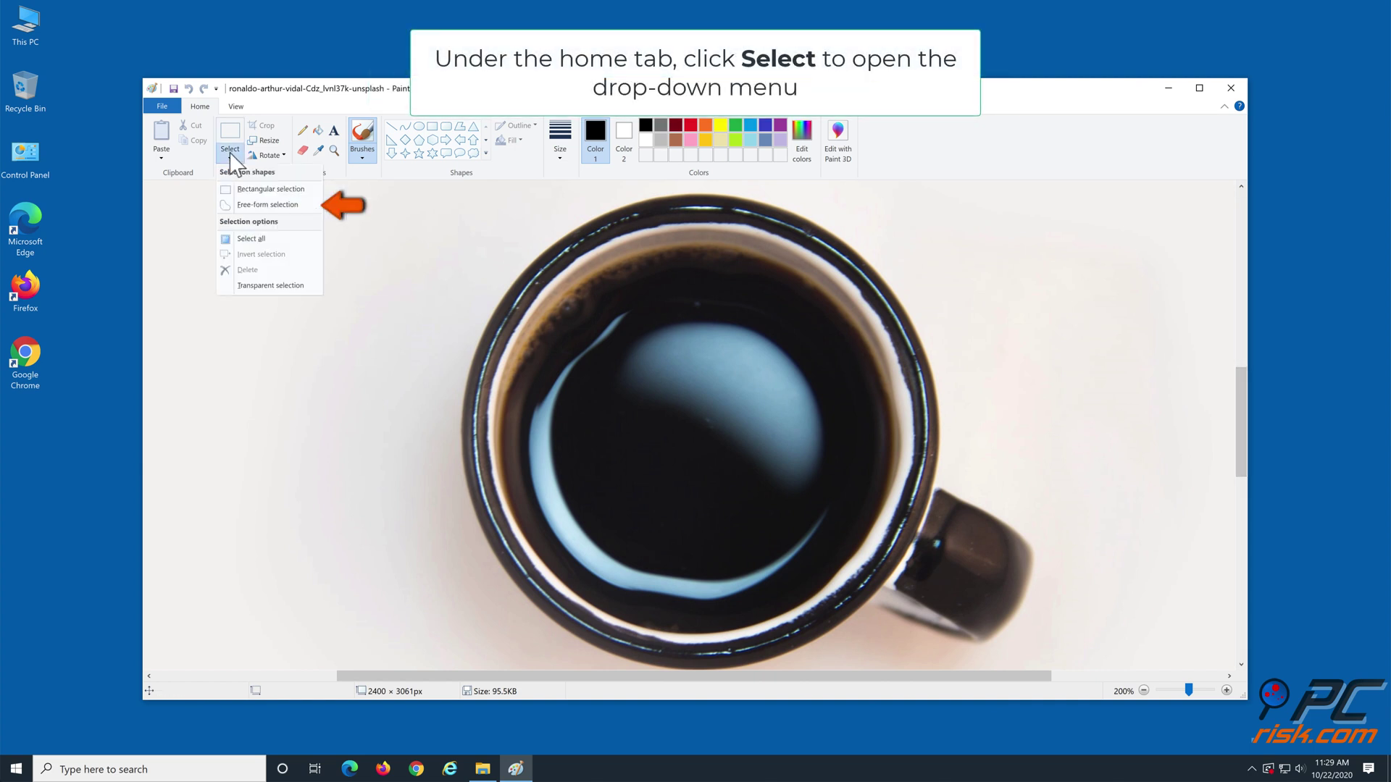
left_click(248, 205)
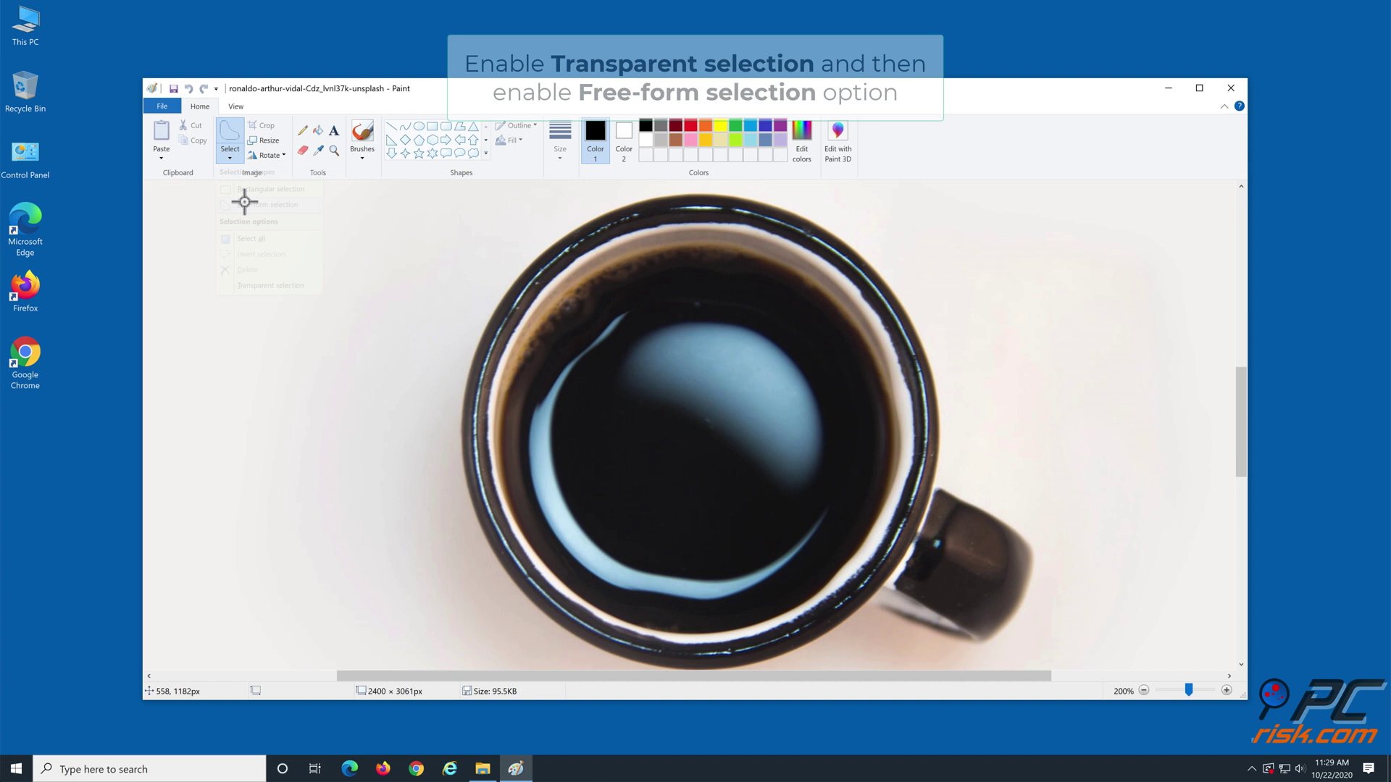
left_click(236, 161)
left_click(265, 287)
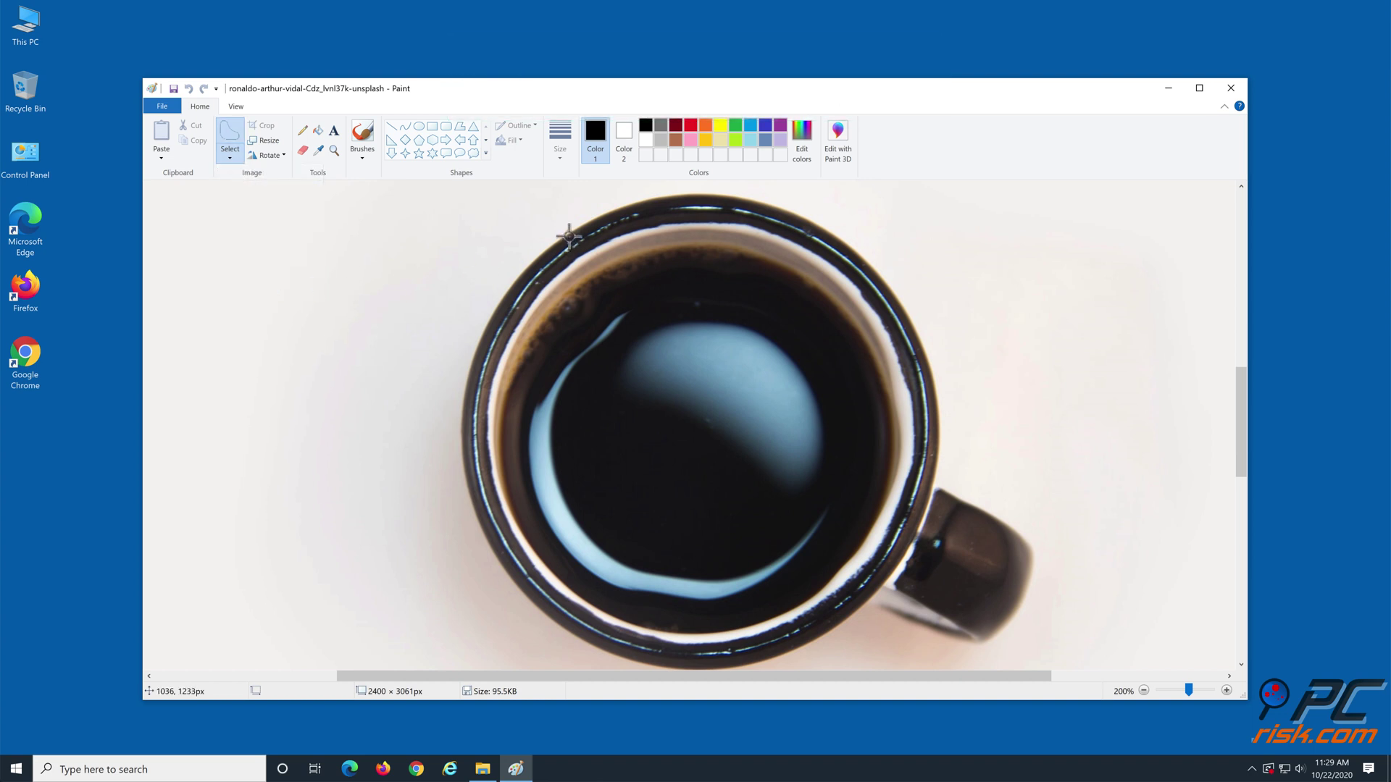
- Trace a free-form outline around the coffee cup's rim and copy the cut-out
mouse_move(567, 235)
left_mouse_down()
mouse_move(491, 326)
mouse_move(469, 410)
left_mouse_up()
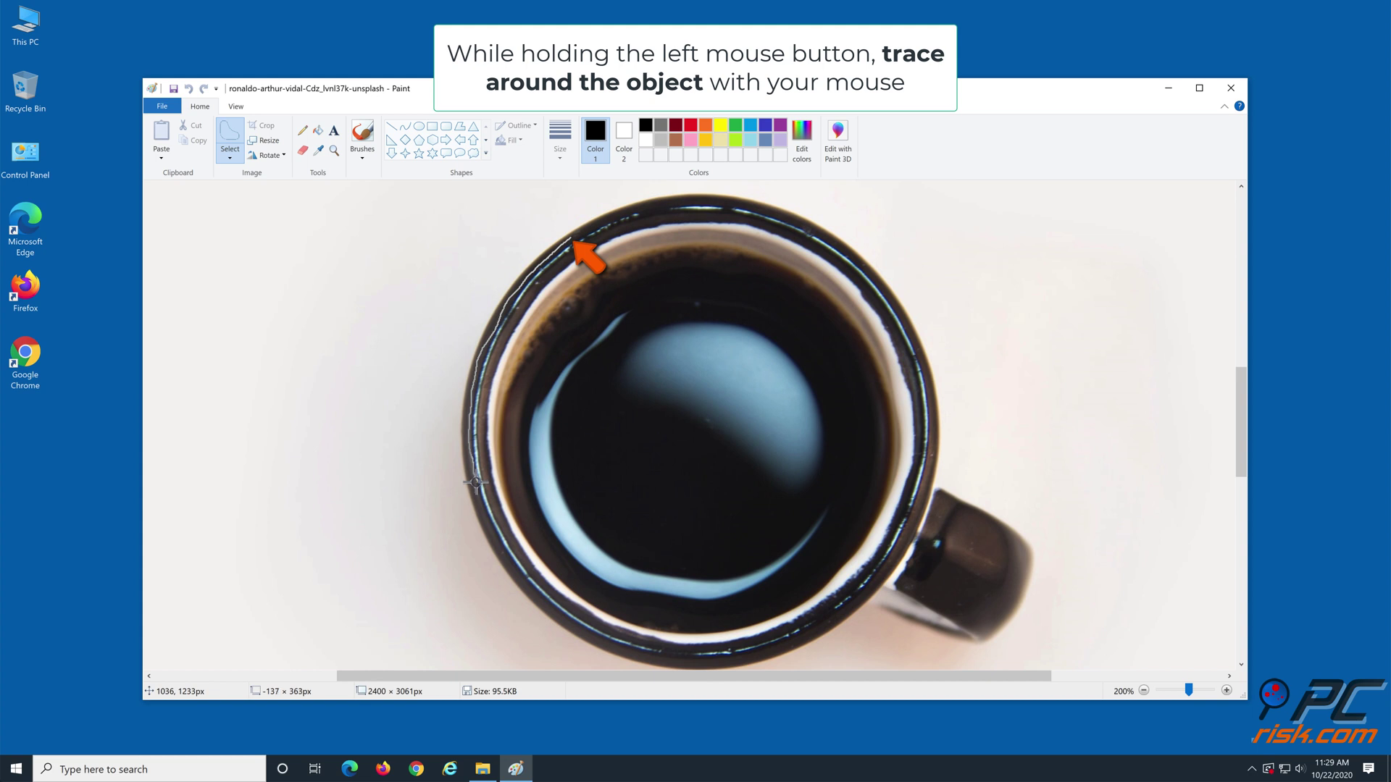
mouse_move(492, 538)
left_mouse_down()
mouse_move(878, 563)
mouse_move(924, 489)
mouse_move(921, 392)
mouse_move(871, 288)
mouse_move(791, 228)
mouse_move(695, 207)
mouse_move(566, 237)
left_mouse_up()
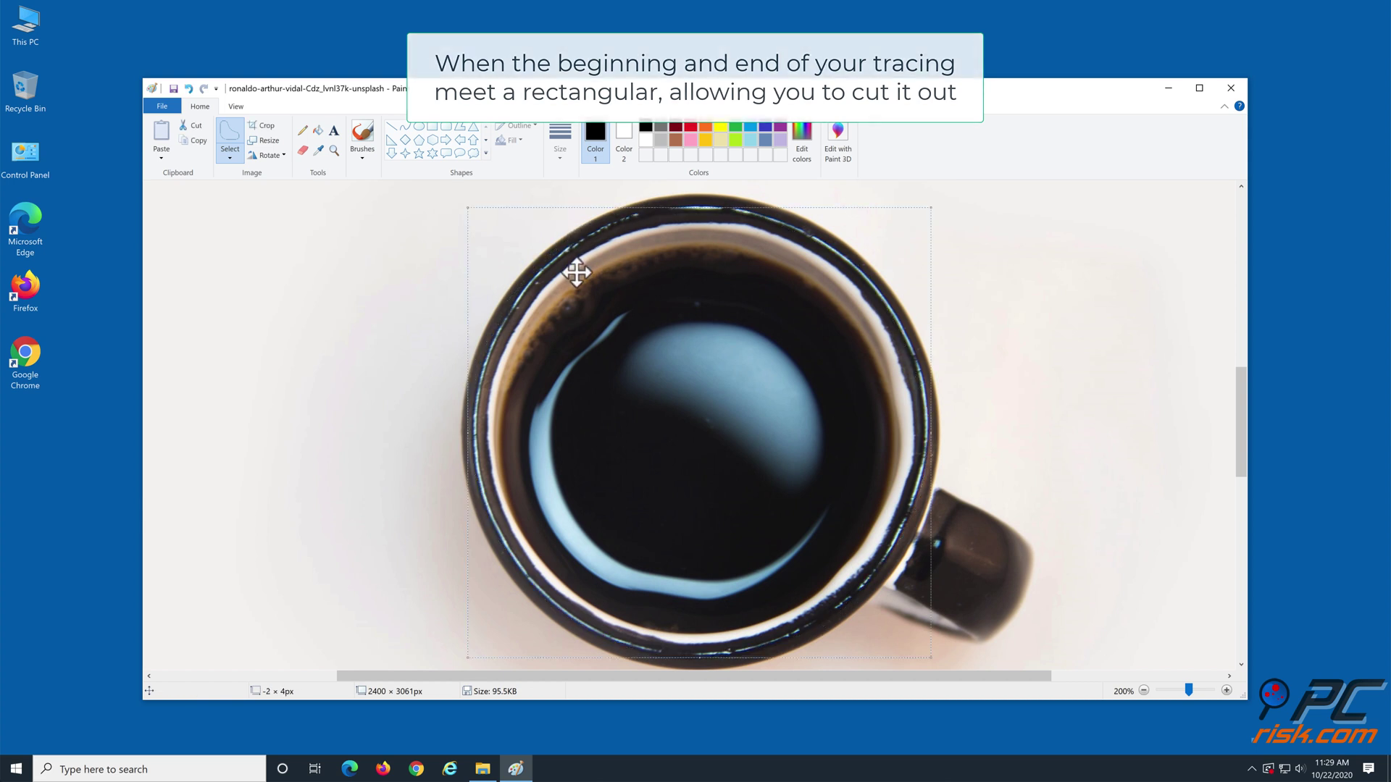
right_click(576, 271)
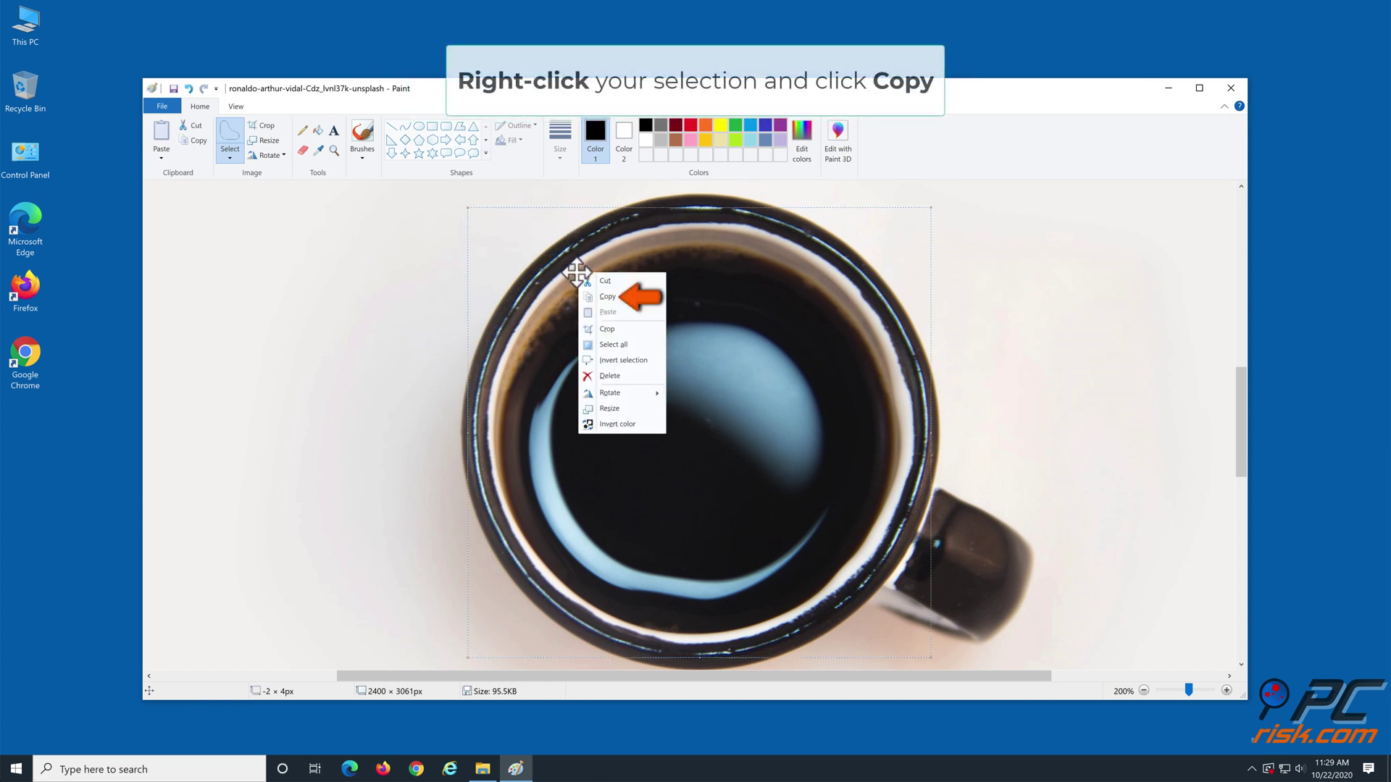
left_click(622, 300)
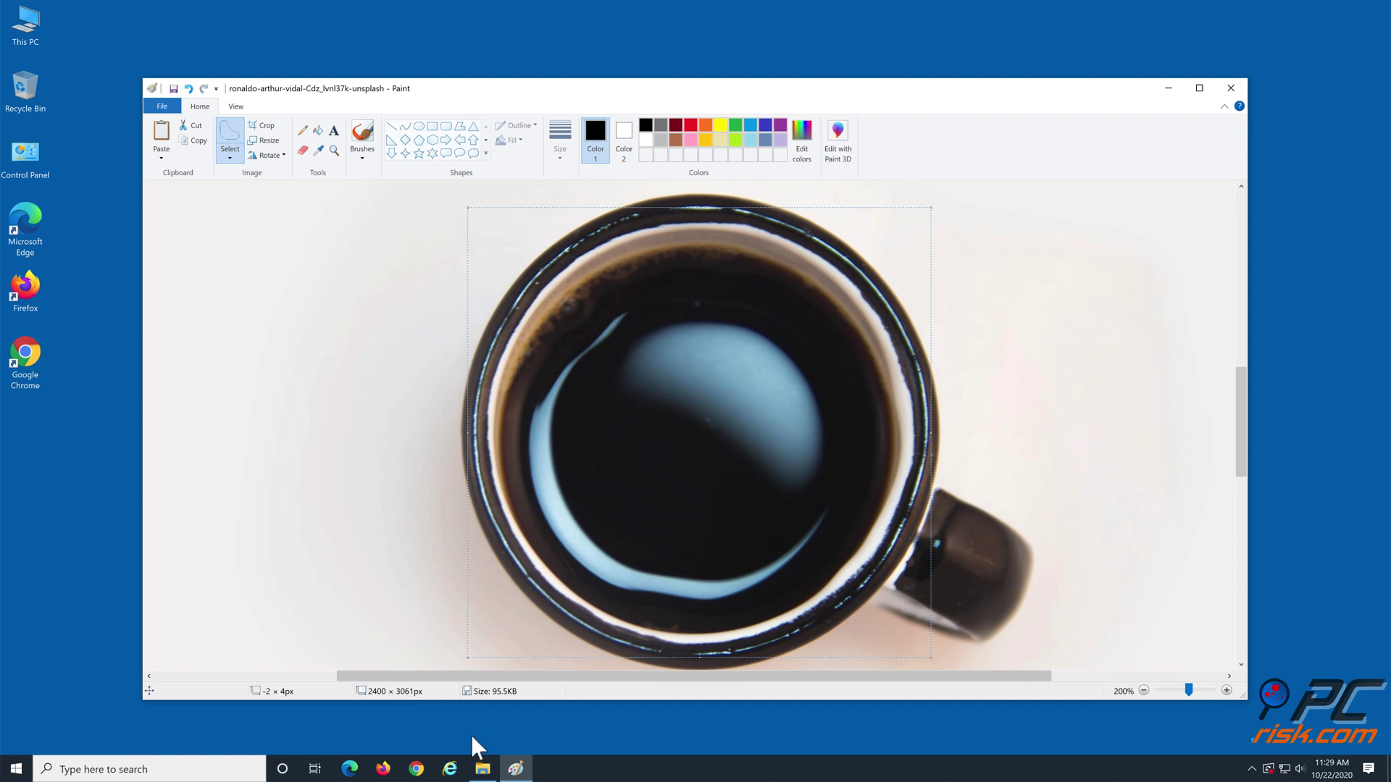
- Open the typewriter photo from the Downloads folder with Paint
left_click(482, 769)
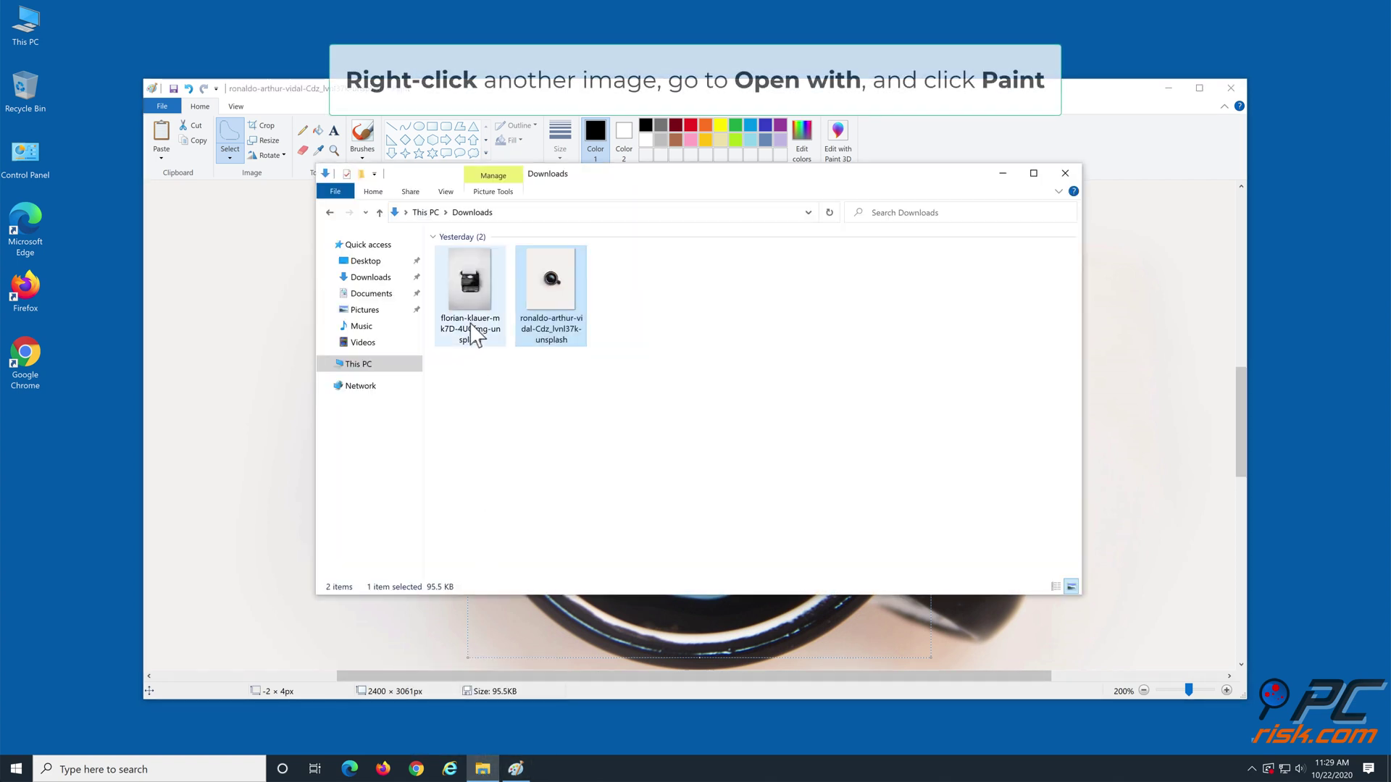
right_click(470, 296)
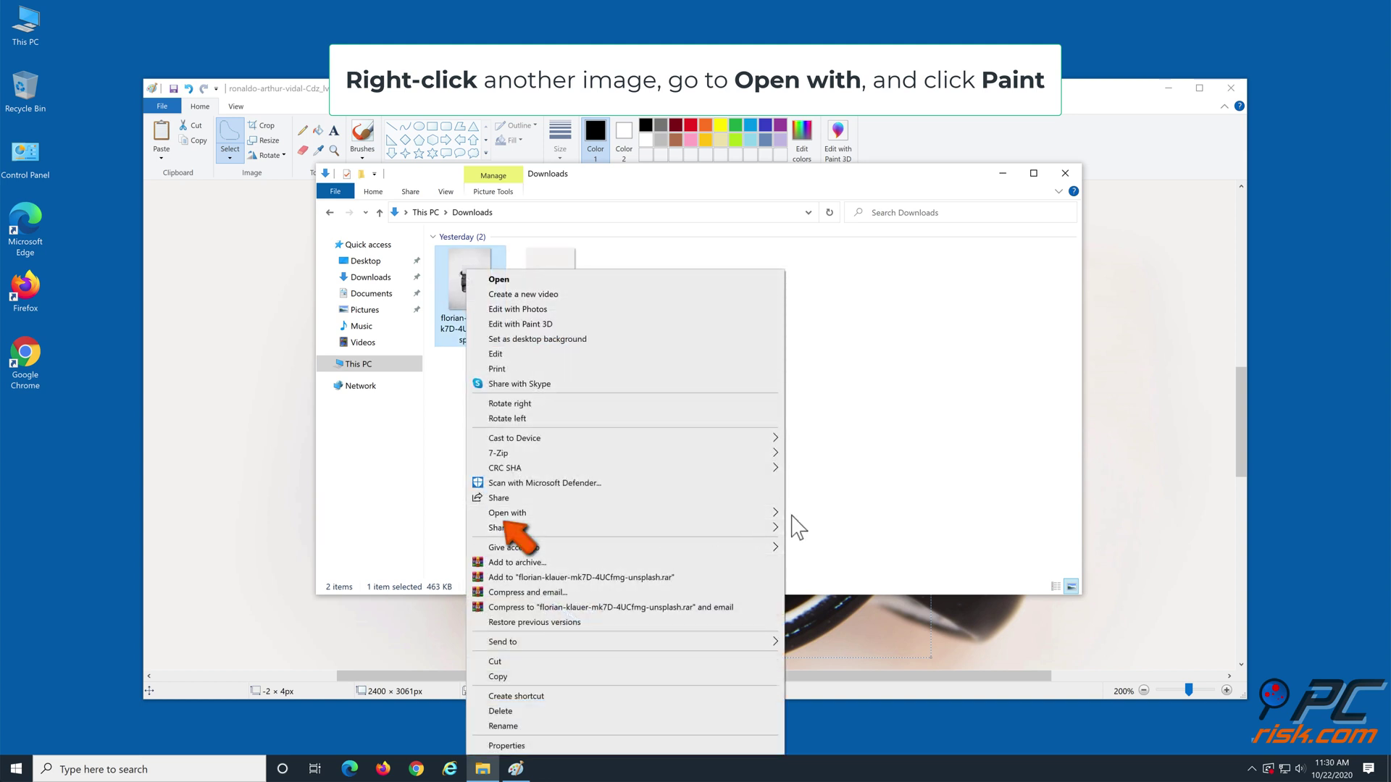
mouse_move(507, 513)
left_click(815, 513)
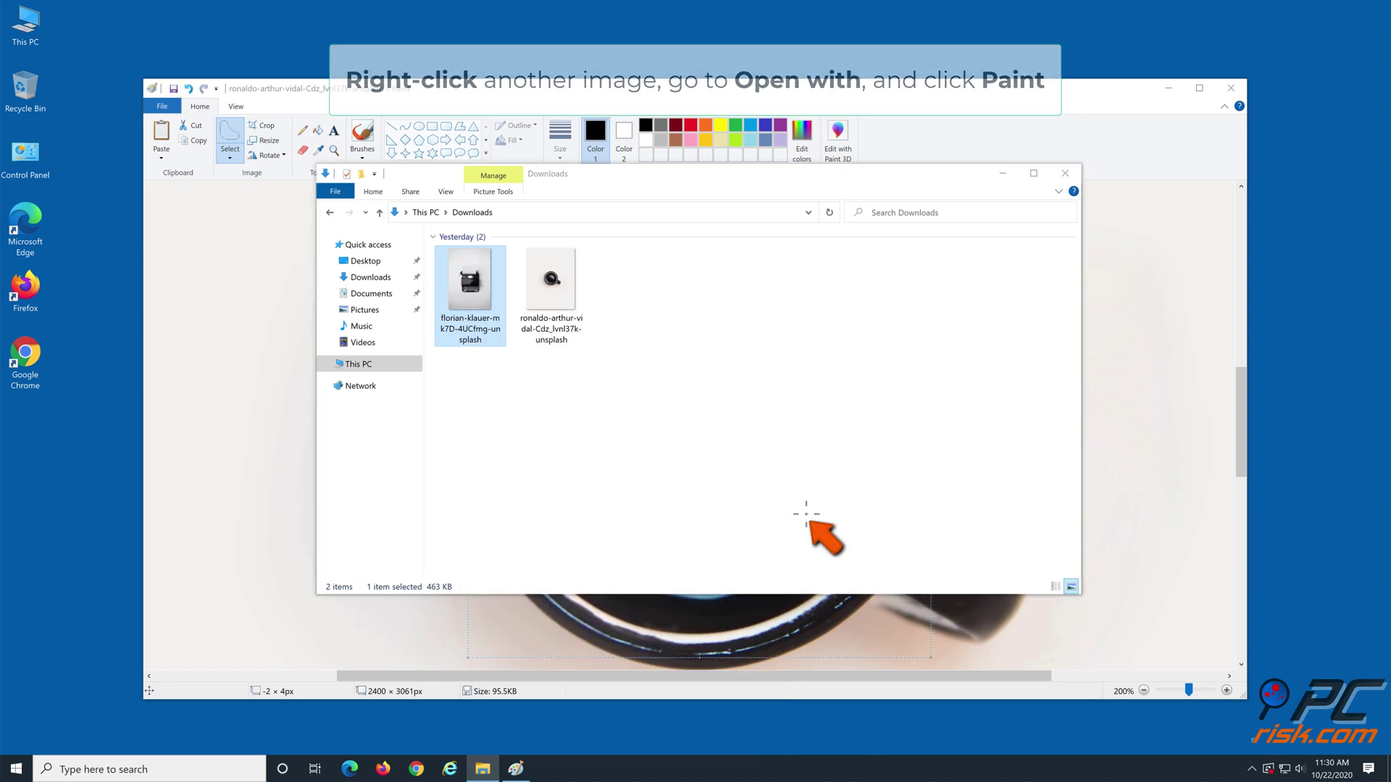
scroll(673, 456, "down", 10)
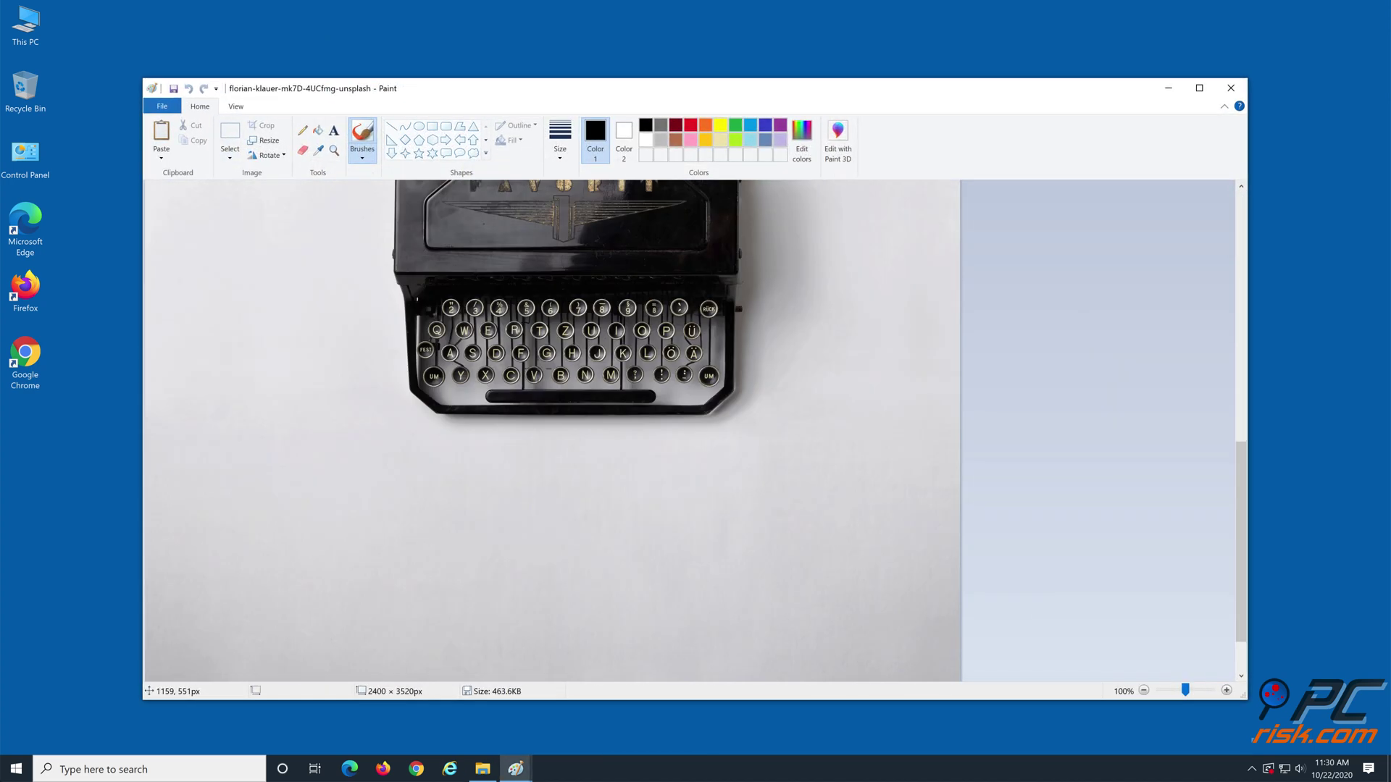
scroll(538, 368, "down", 10)
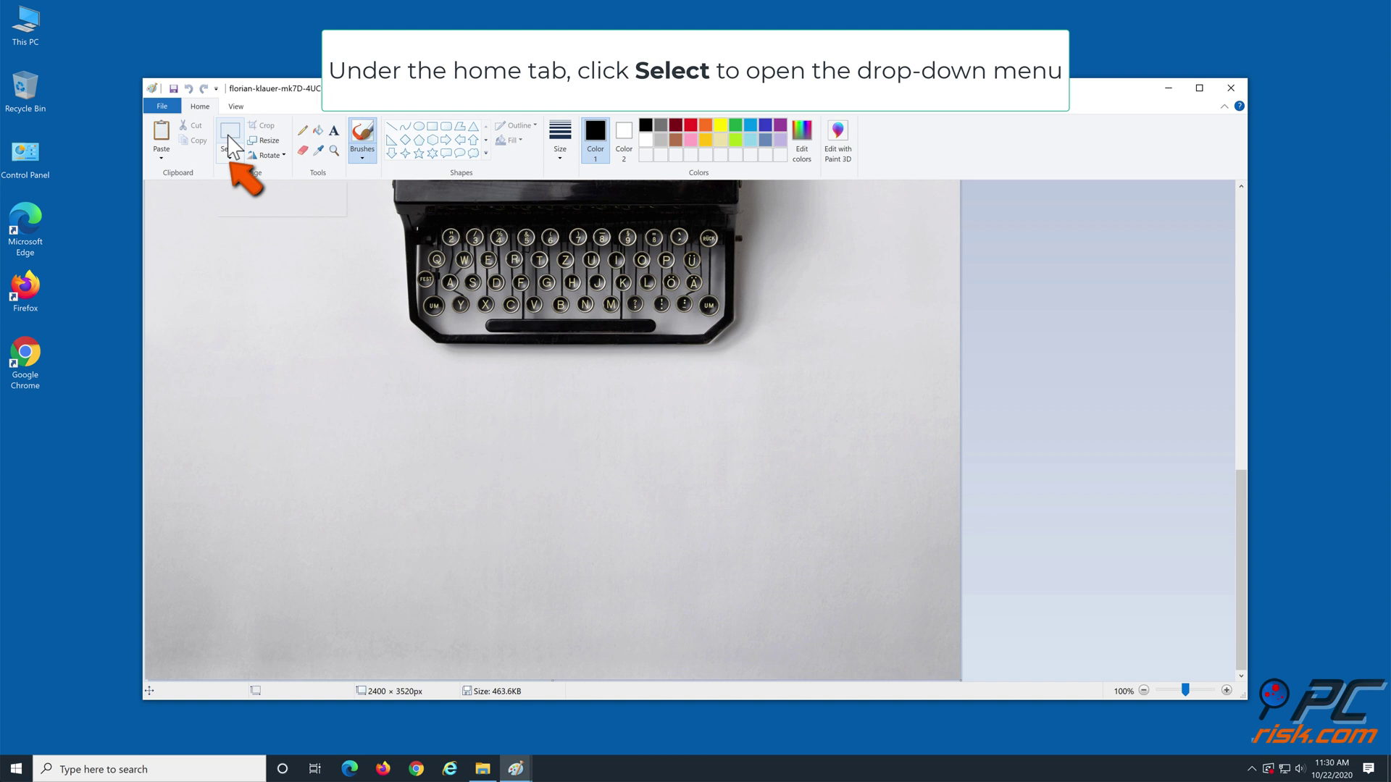
- Turn on transparent selection and paste the copied cup onto the typewriter photo
left_click(231, 155)
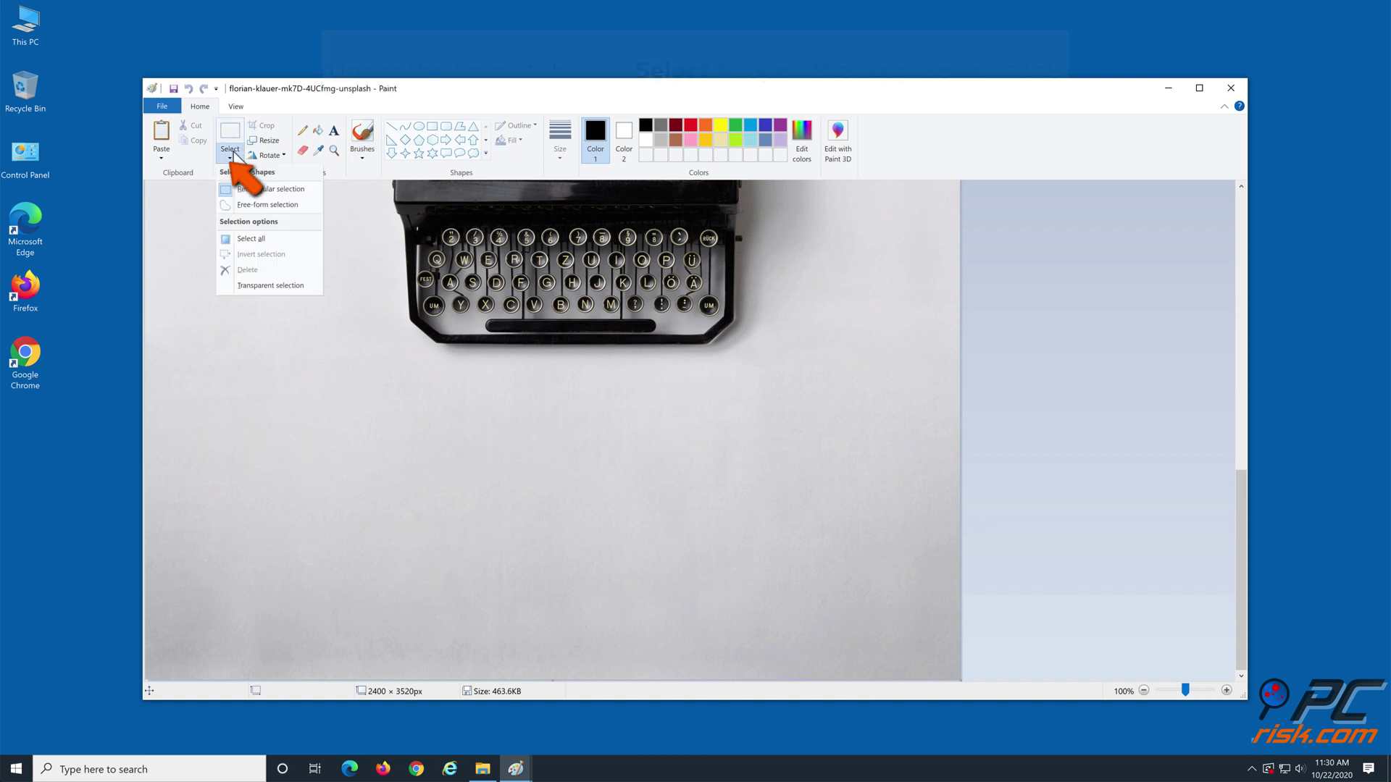
left_click(272, 286)
right_click(203, 466)
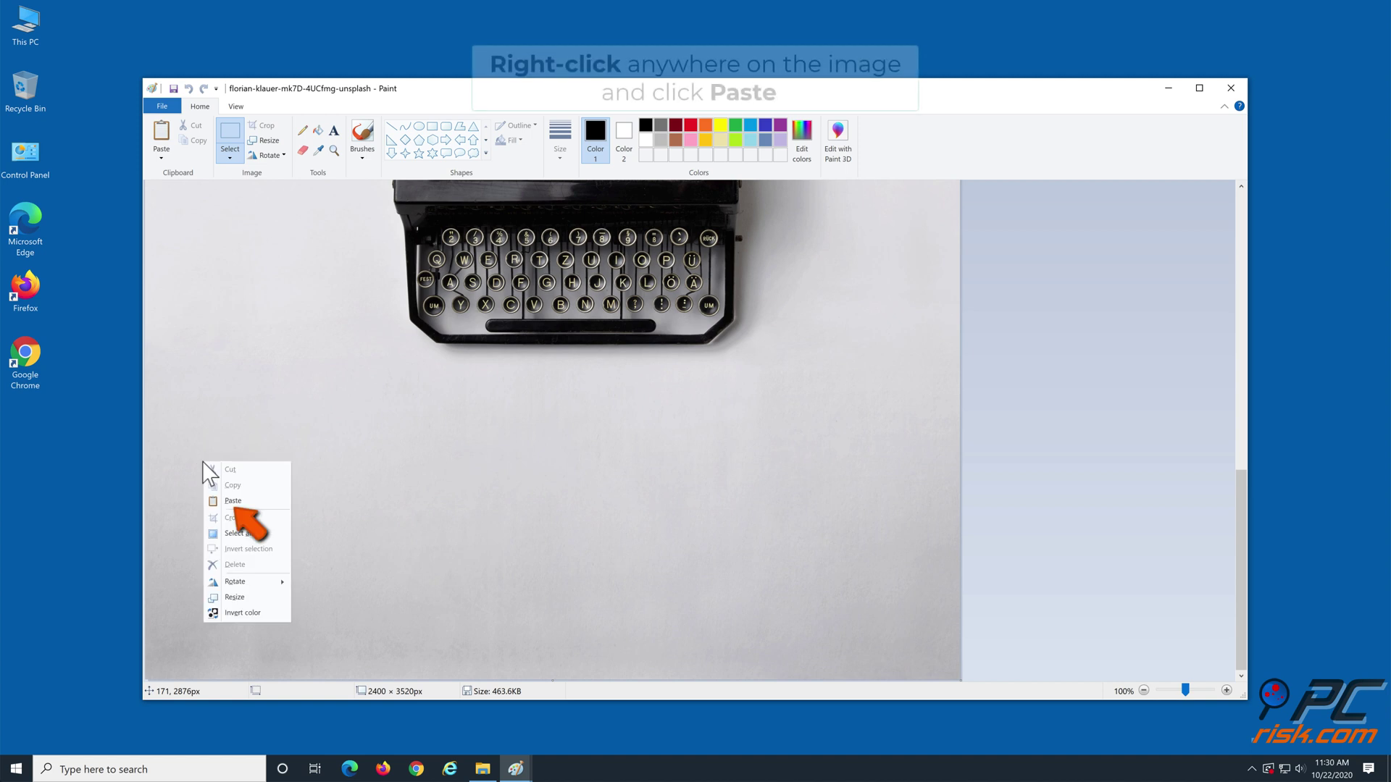
left_click(233, 501)
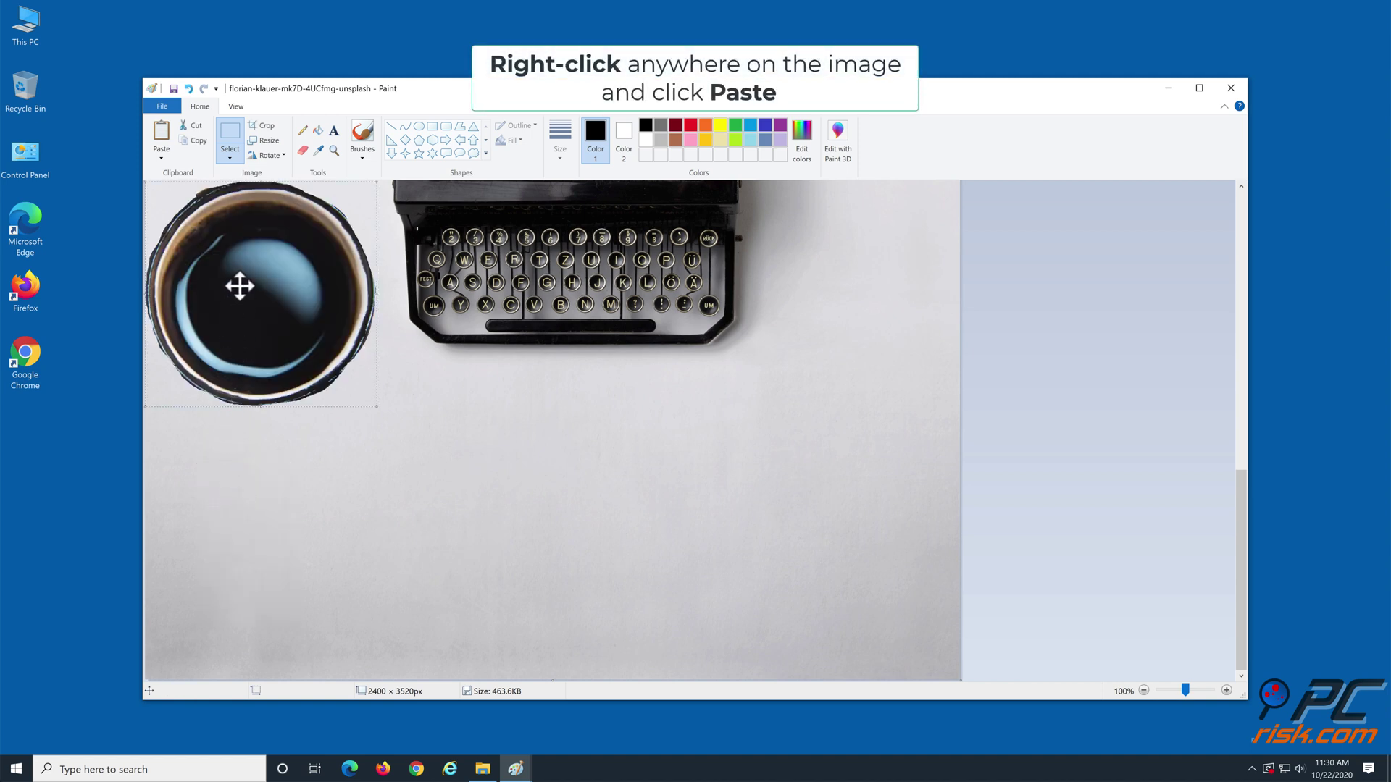
- Move the cup below the typewriter's left side and shrink it slightly
left_click_drag(243, 289, 288, 444)
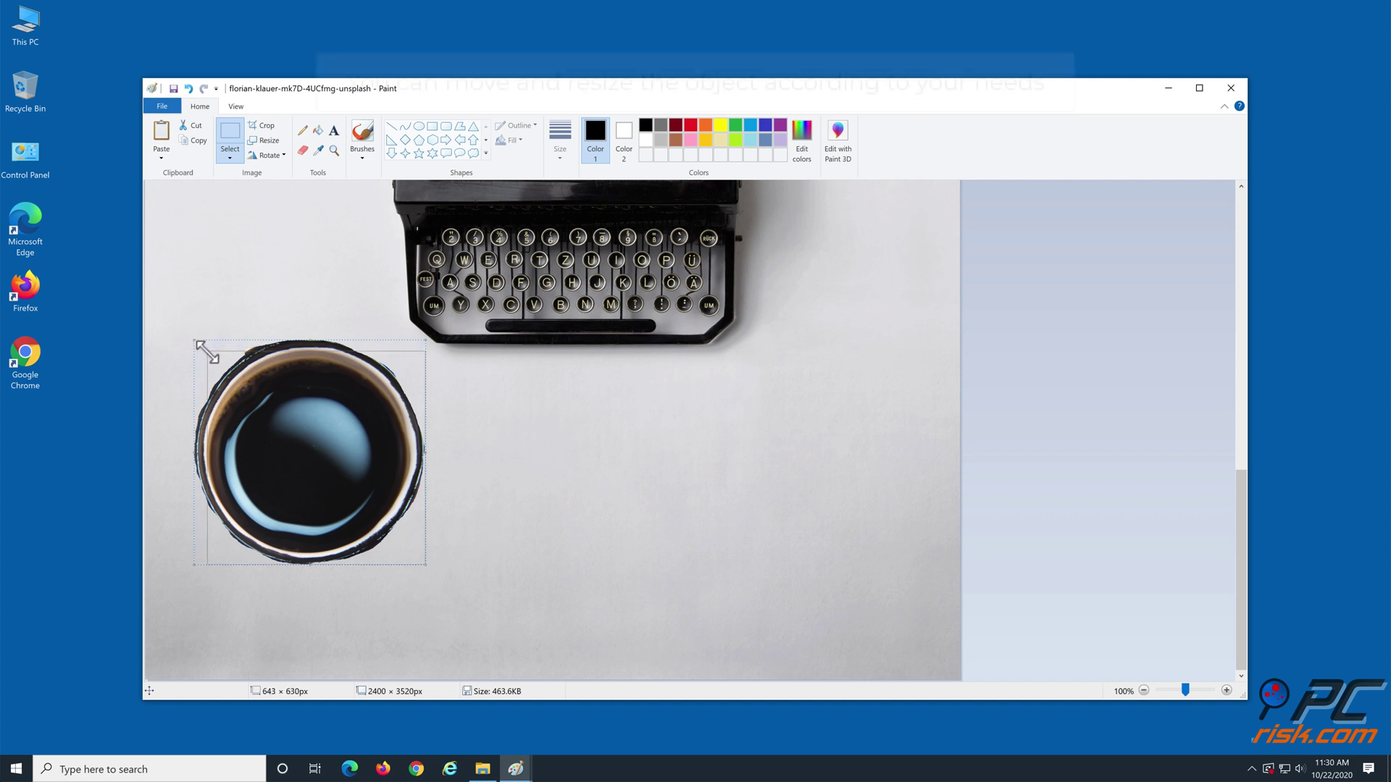
left_click_drag(197, 345, 201, 350)
left_click_drag(302, 450, 292, 454)
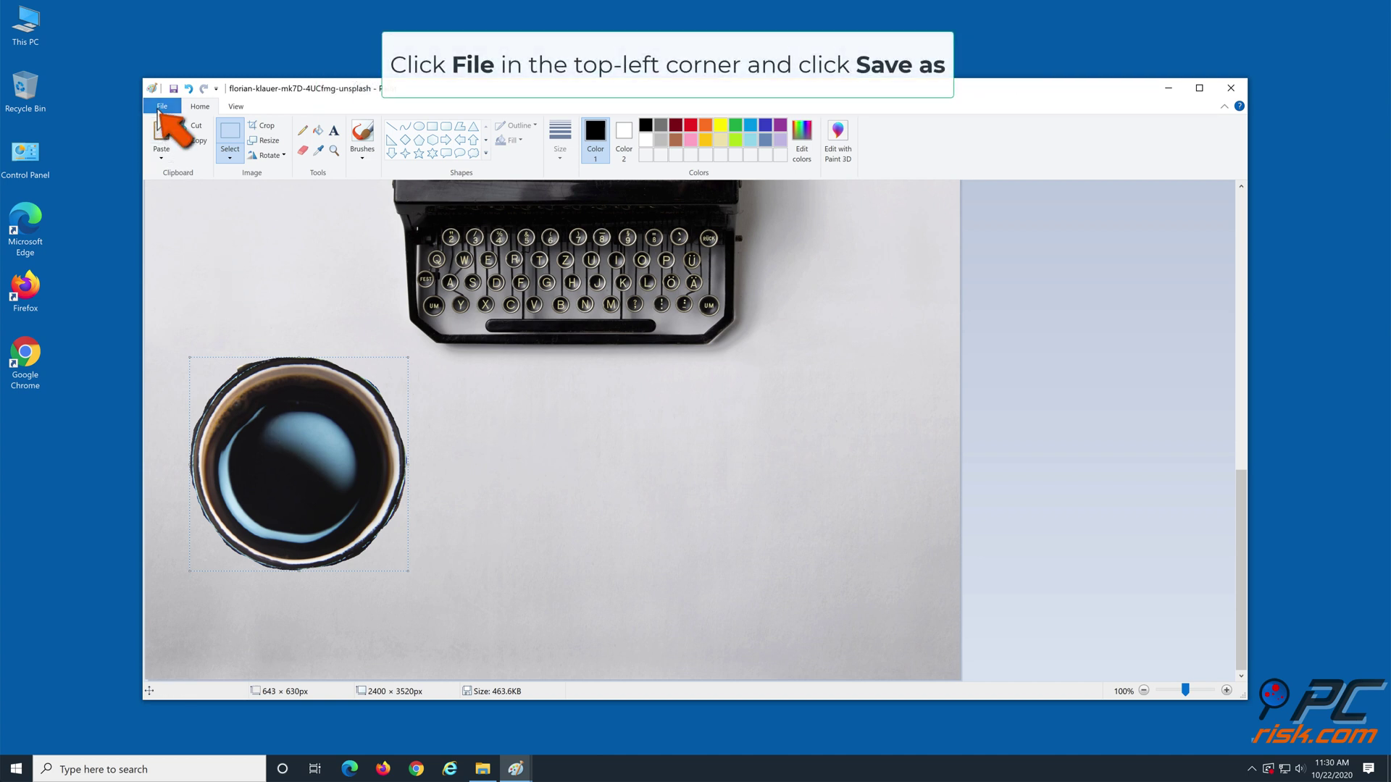
- Save the picture as a JPEG named 'new photo', then close Explorer and Paint
left_click(161, 105)
mouse_move(202, 218)
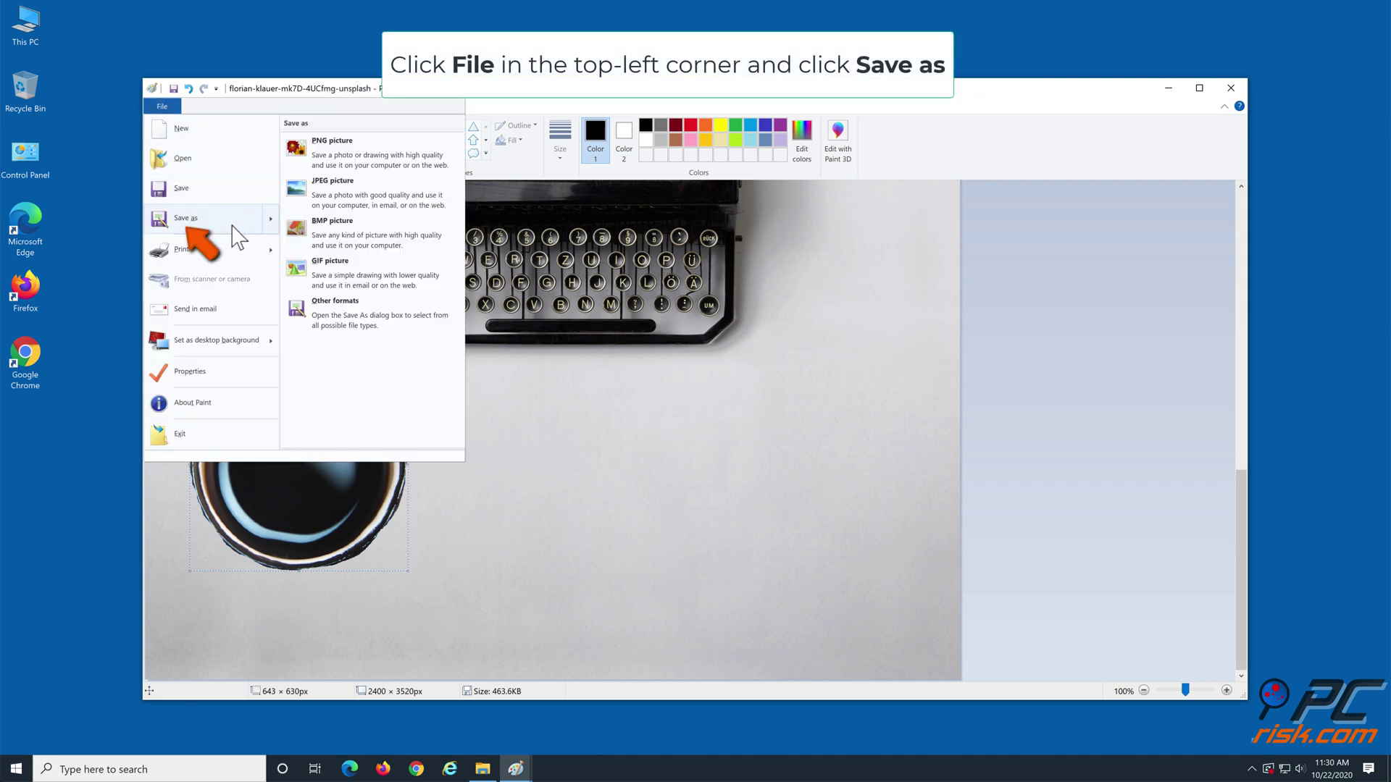
left_click(319, 198)
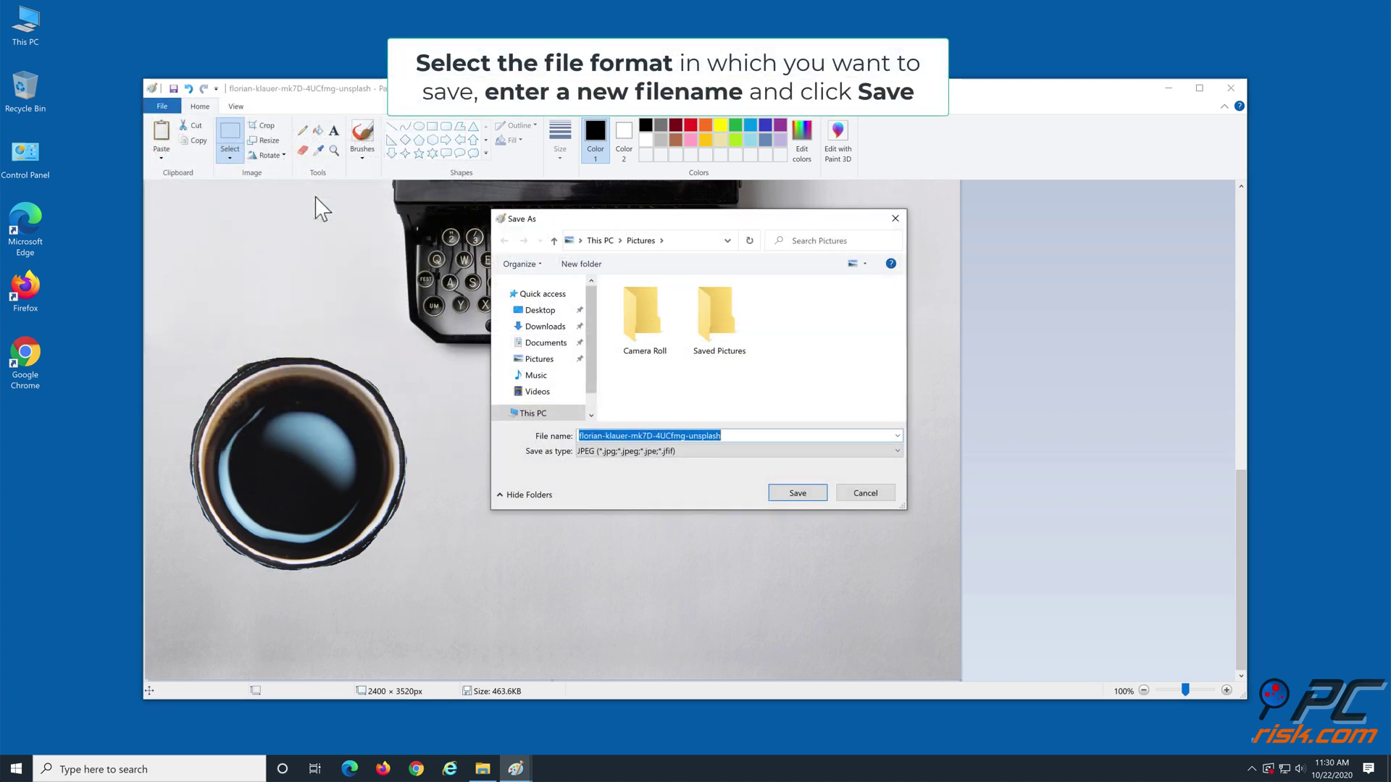
type("new")
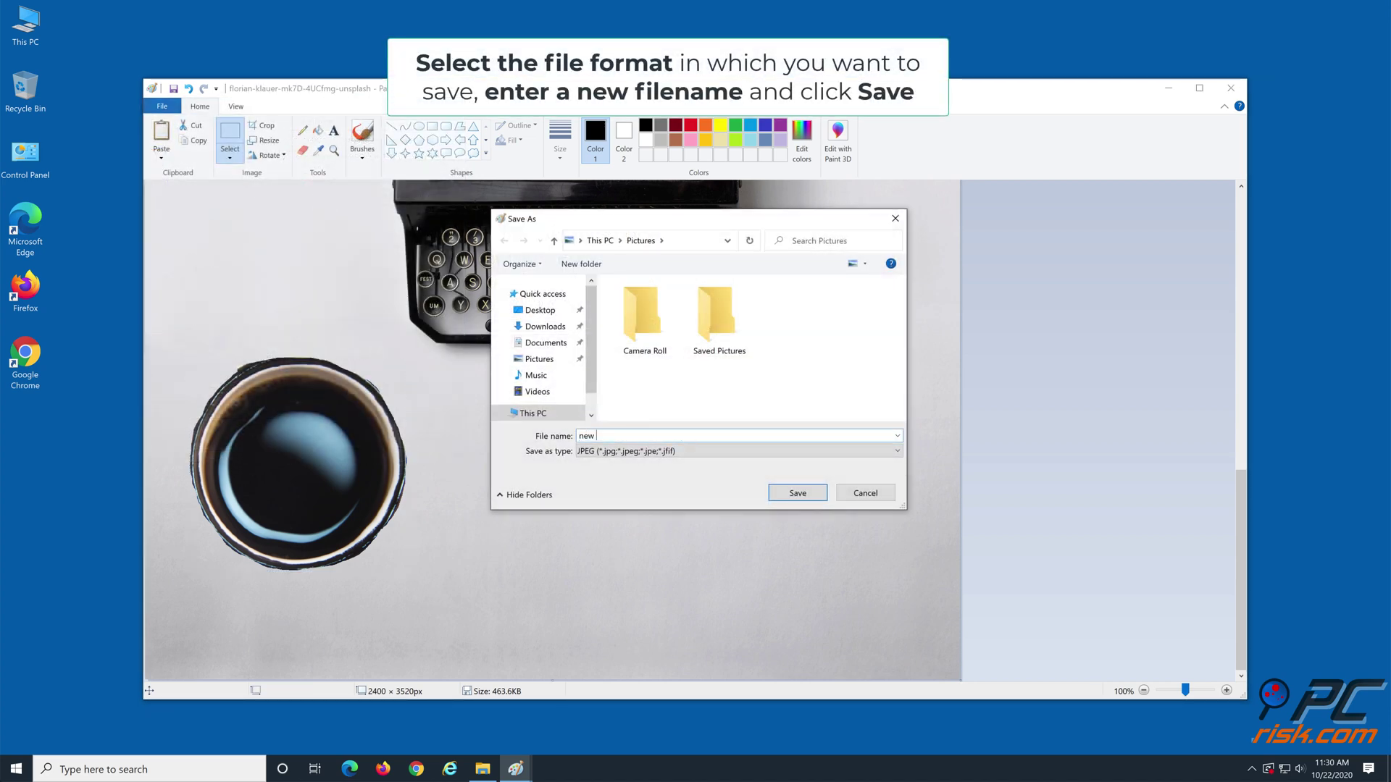
type(" photo")
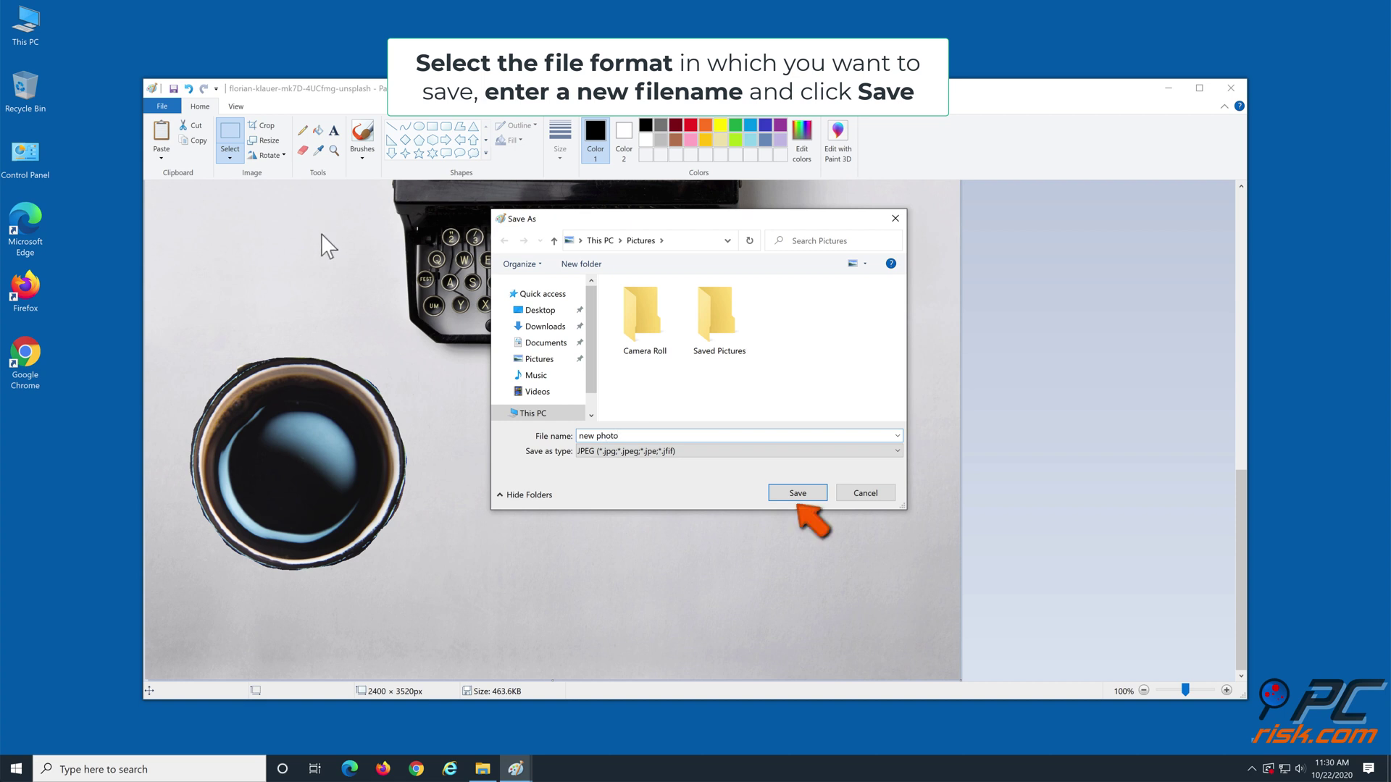
left_click(798, 494)
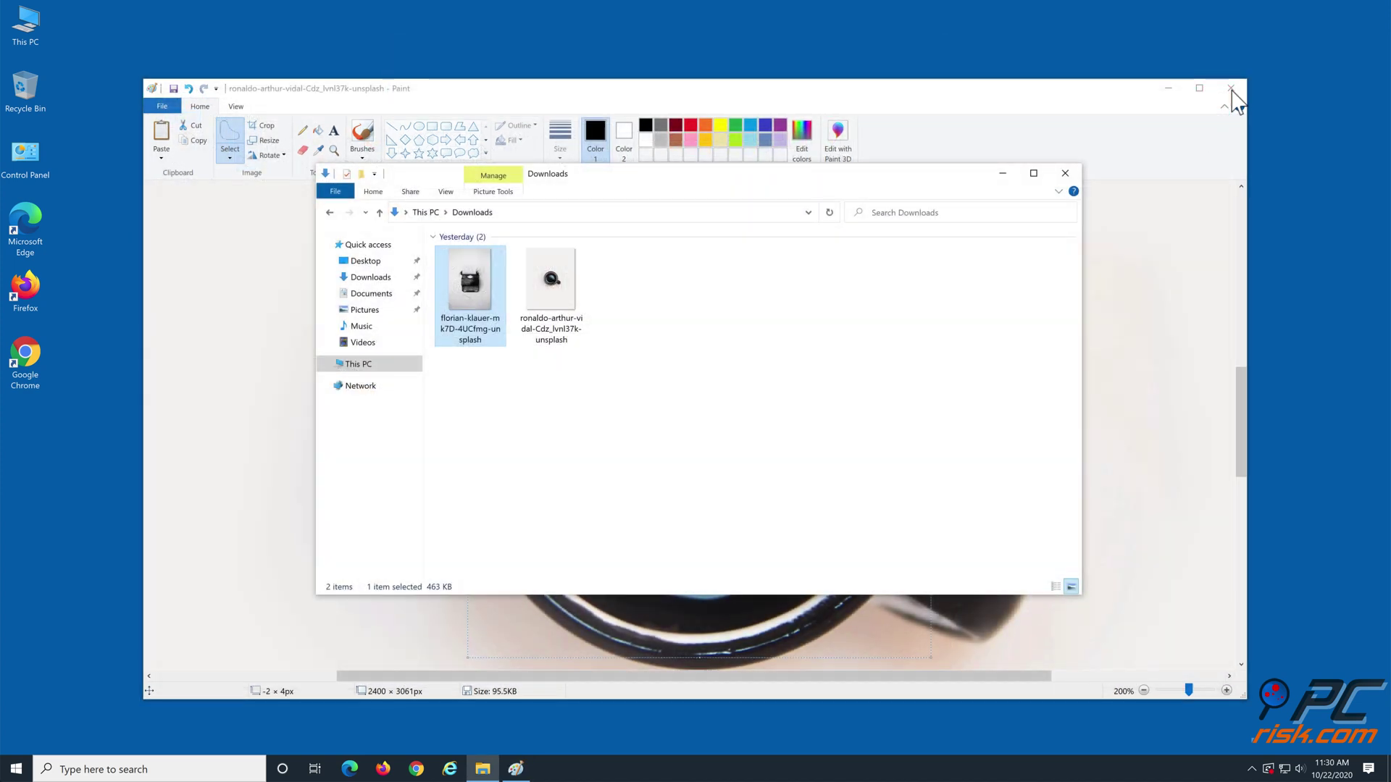
left_click(1065, 175)
left_click(1231, 87)
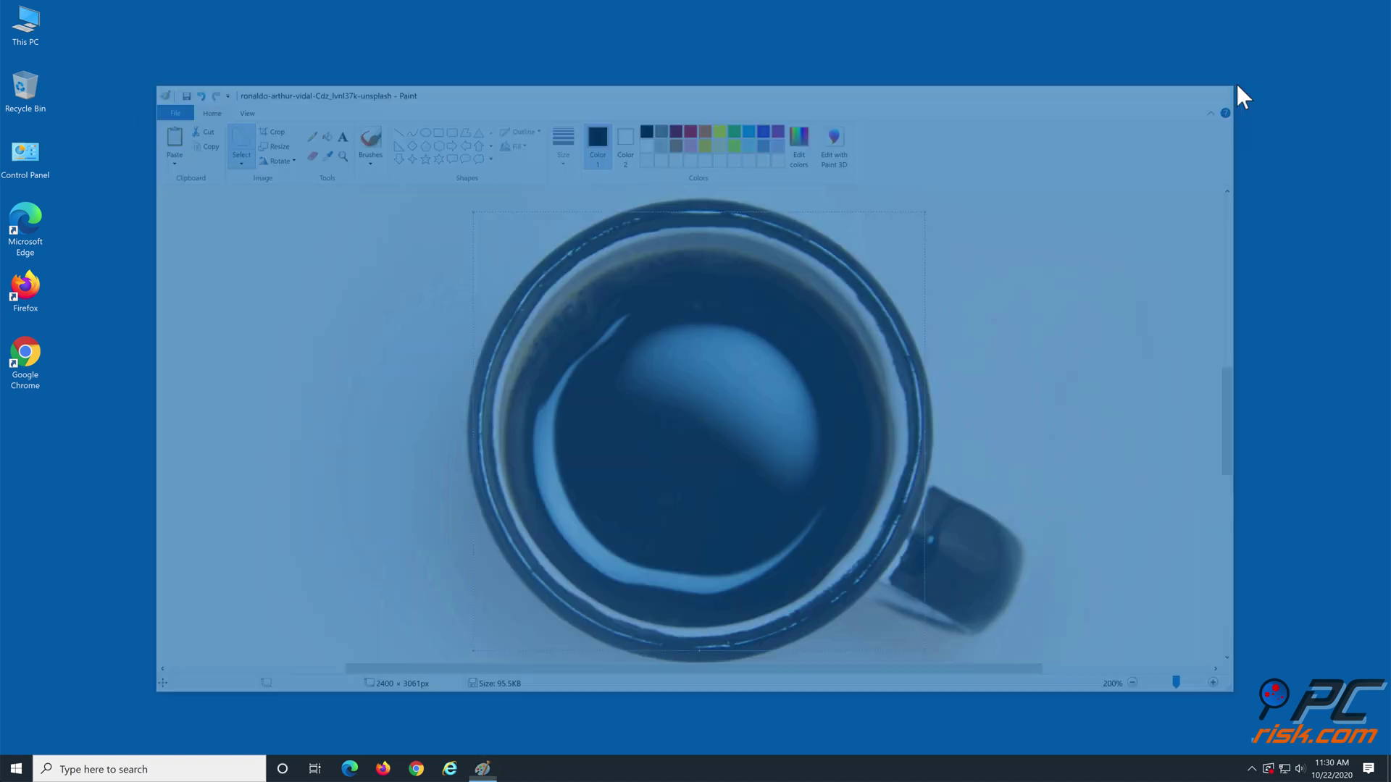